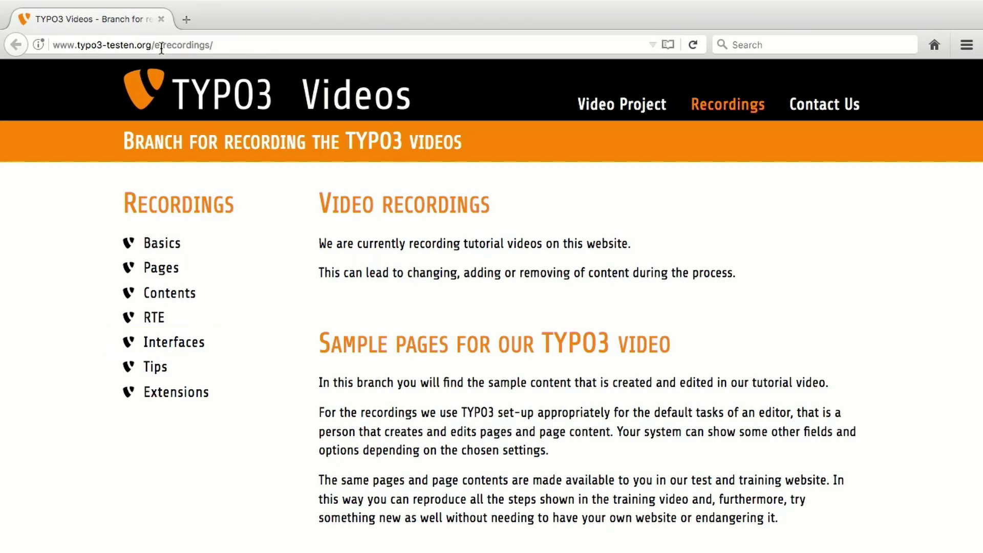
- Go to /typo3 and log in to the backend with the editor account's username and password
left_click_drag(155, 45, 220, 45)
type("t")
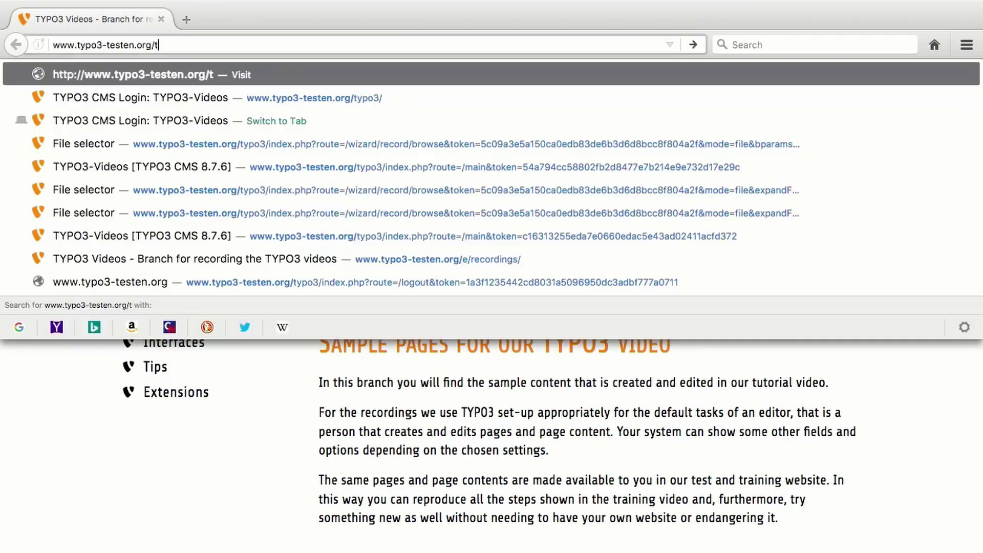
type("ypo3")
key("Return")
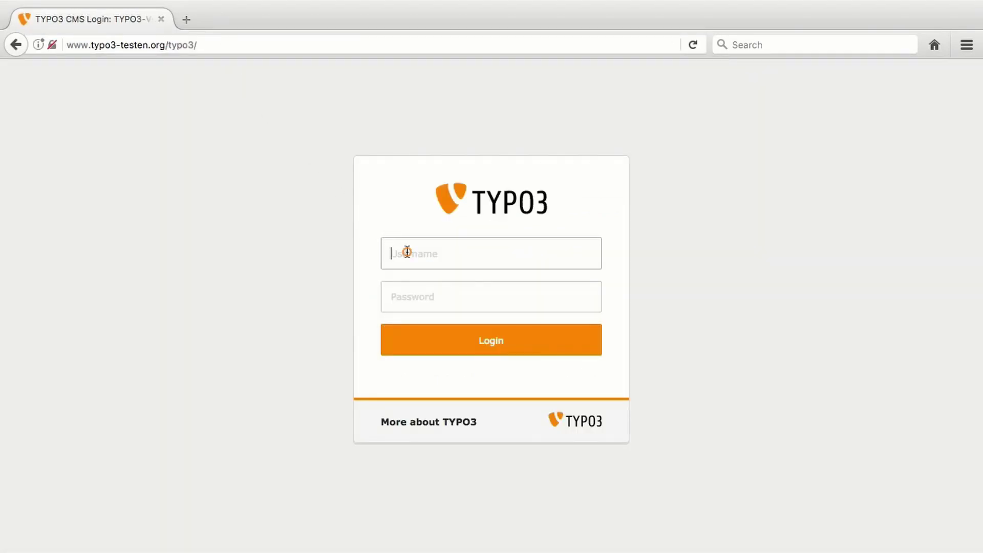
type("editor")
left_click(423, 293)
type("•••••")
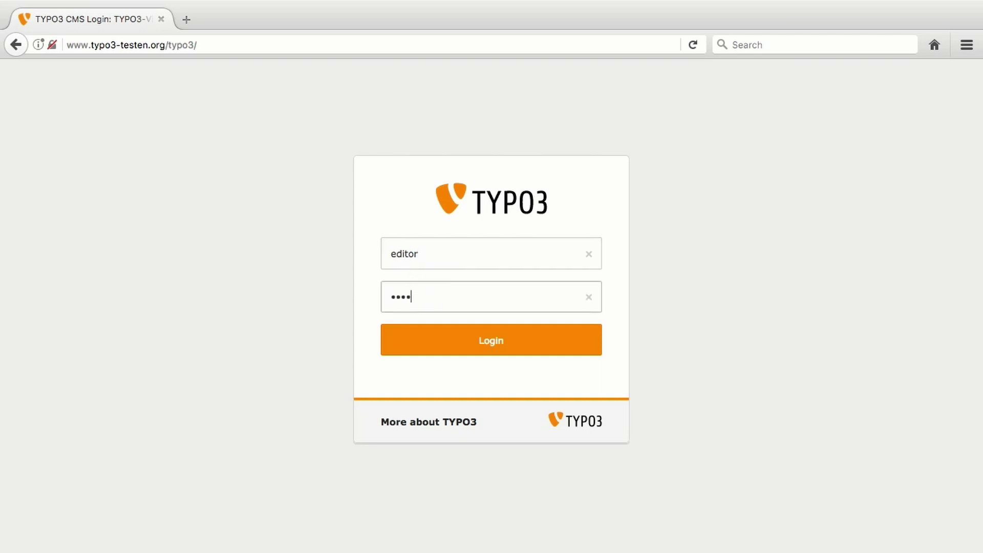
type("••••••••••••••")
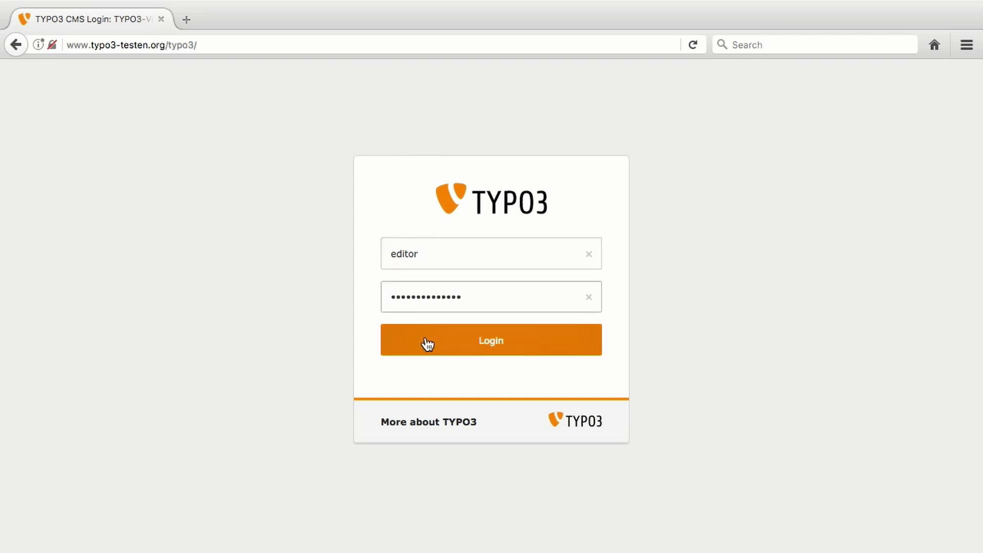
left_click(427, 343)
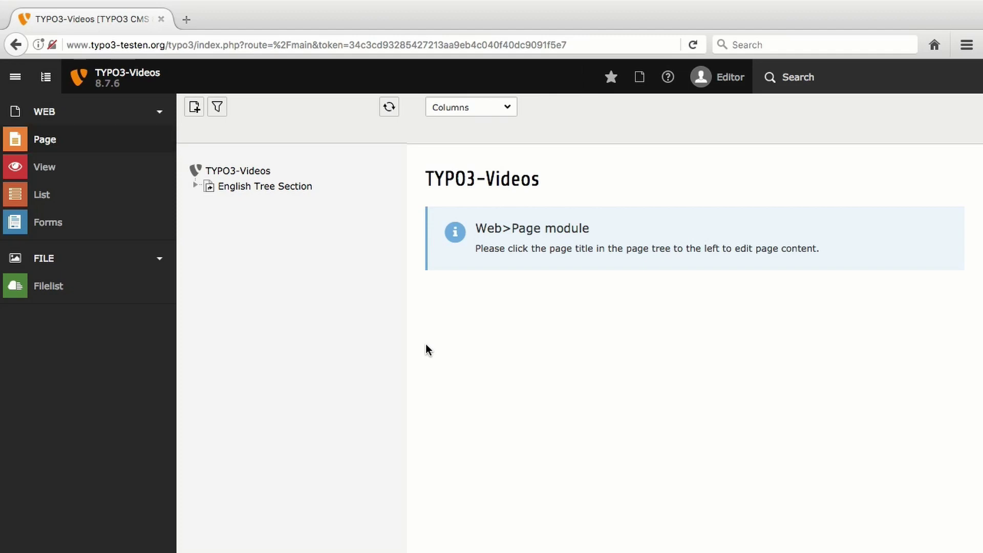
- Expand English Tree Section and then Recordings in the page tree
left_click(195, 185)
left_click(208, 217)
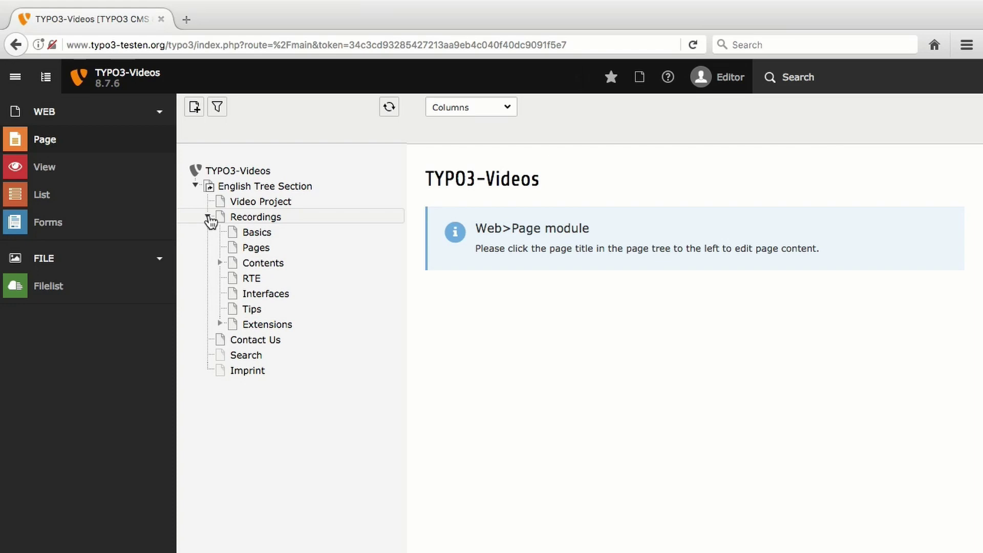
- Open the Interfaces page, then collapse and restore the module menu and the page tree
left_click(272, 297)
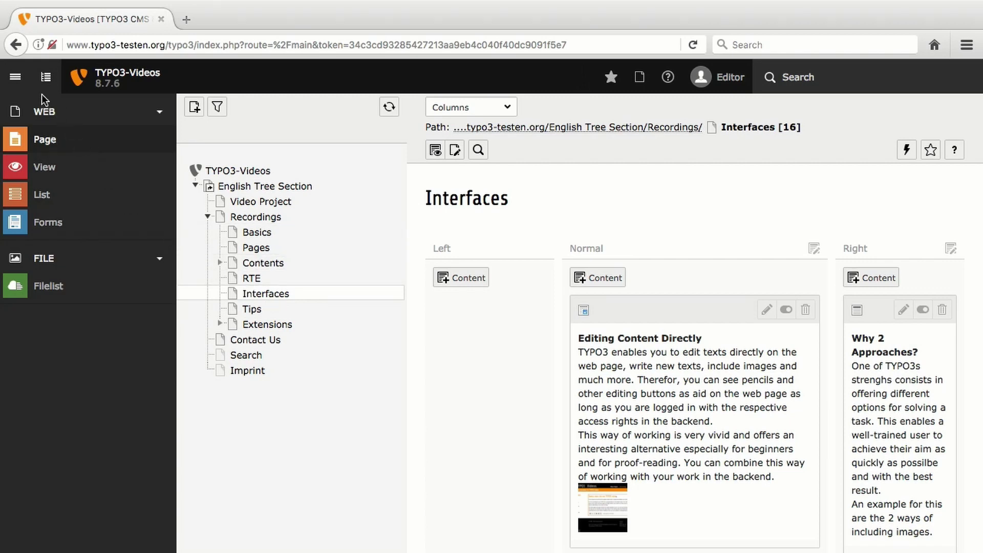
left_click(16, 78)
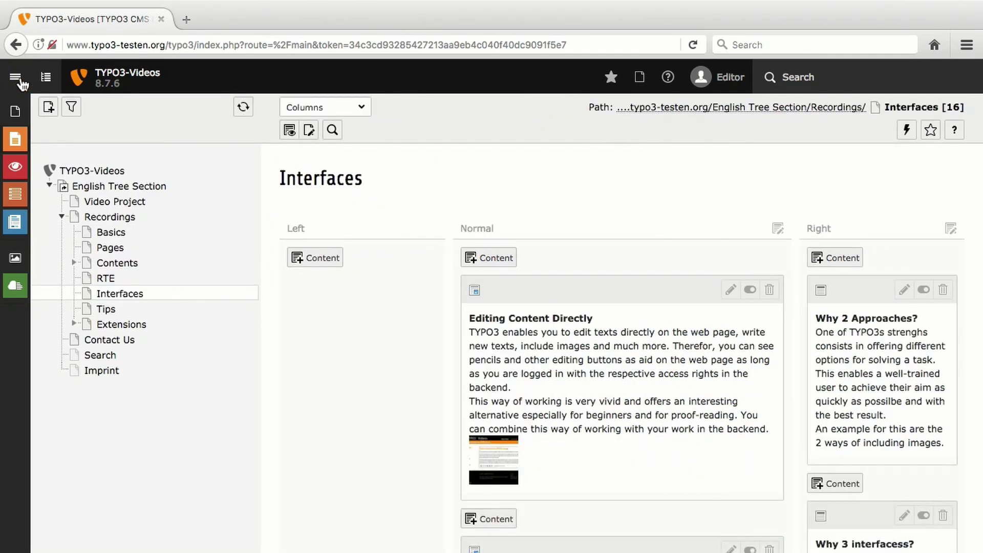
left_click(16, 78)
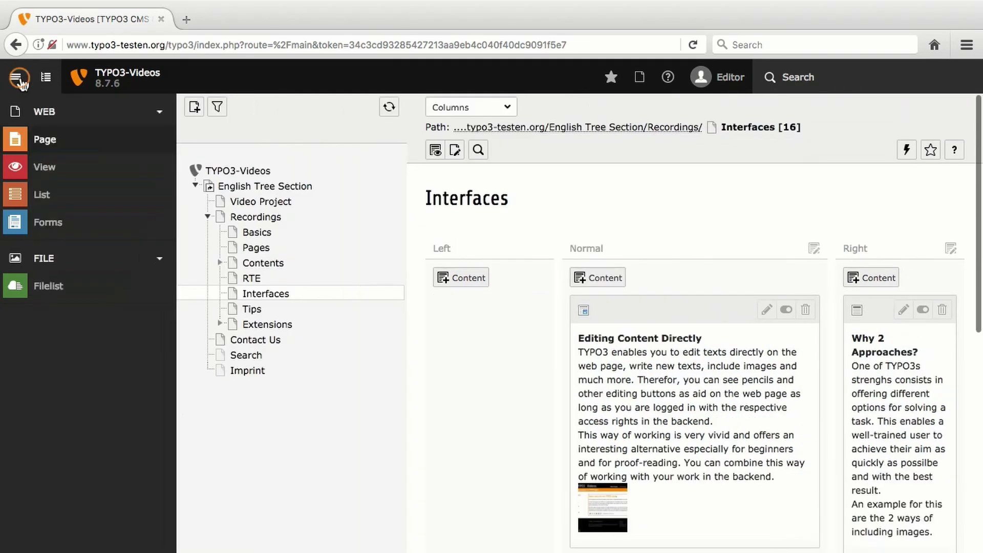
left_click(50, 80)
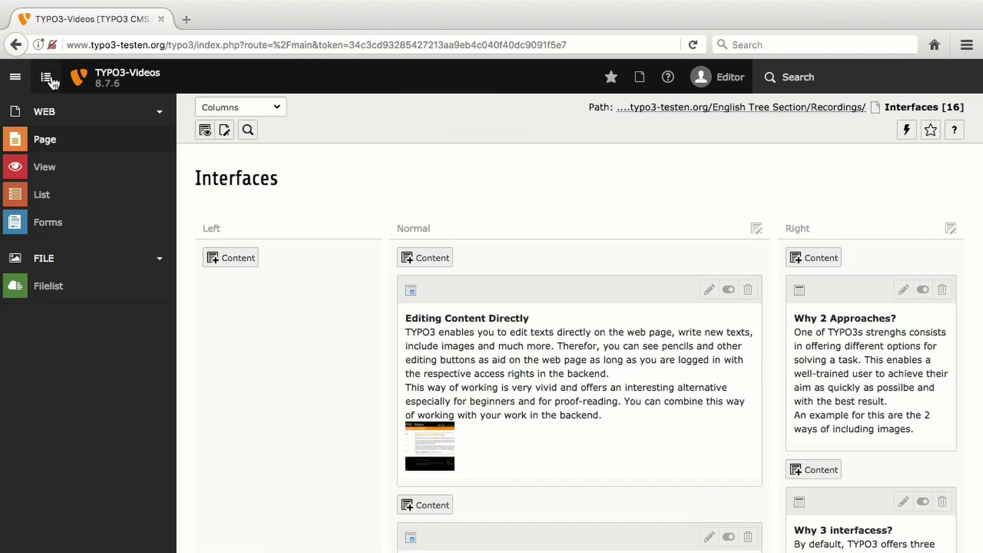
left_click(50, 79)
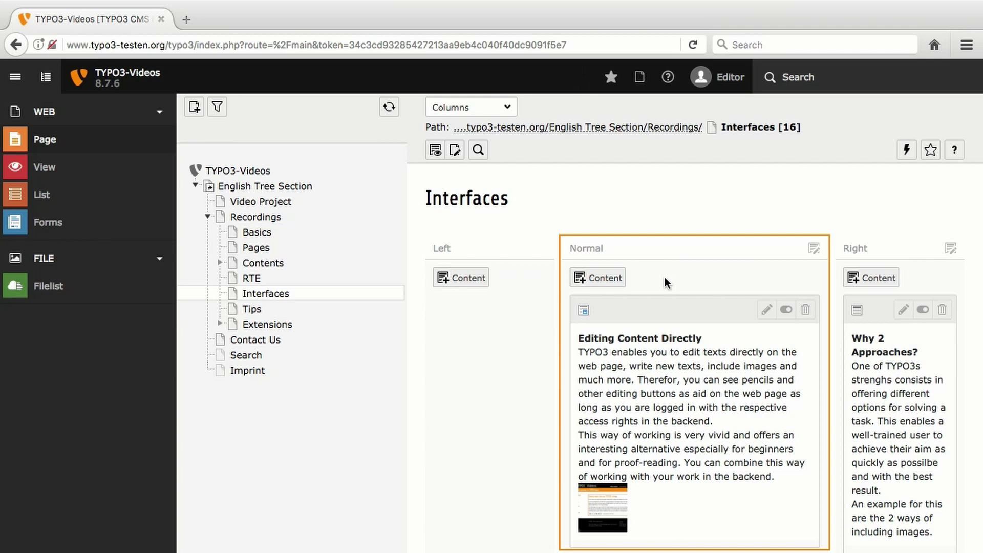
- Scroll the Interfaces columns and open, then close, the Editing Content Directly element's actions
scroll(665, 278, "down", 6)
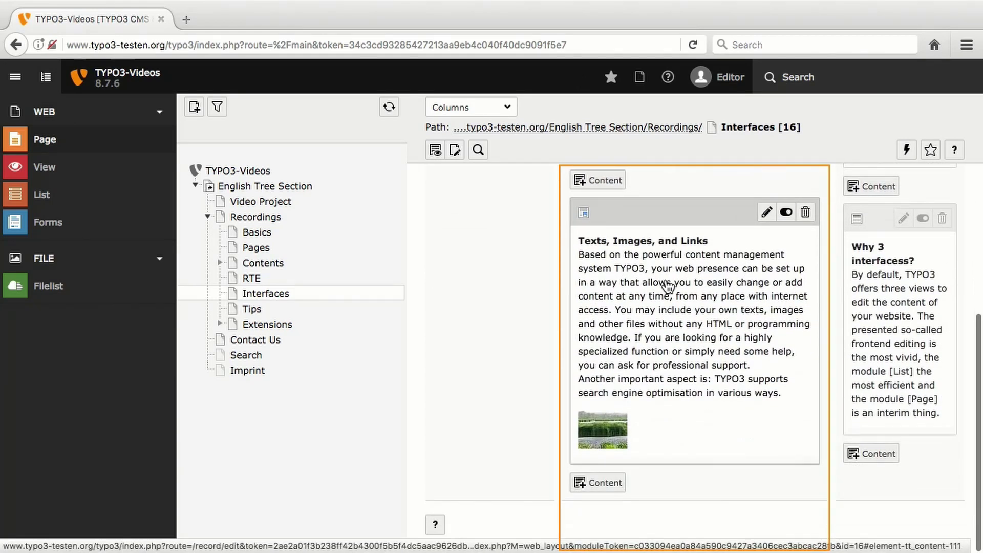
scroll(667, 285, "up", 4)
scroll(667, 286, "up", 3)
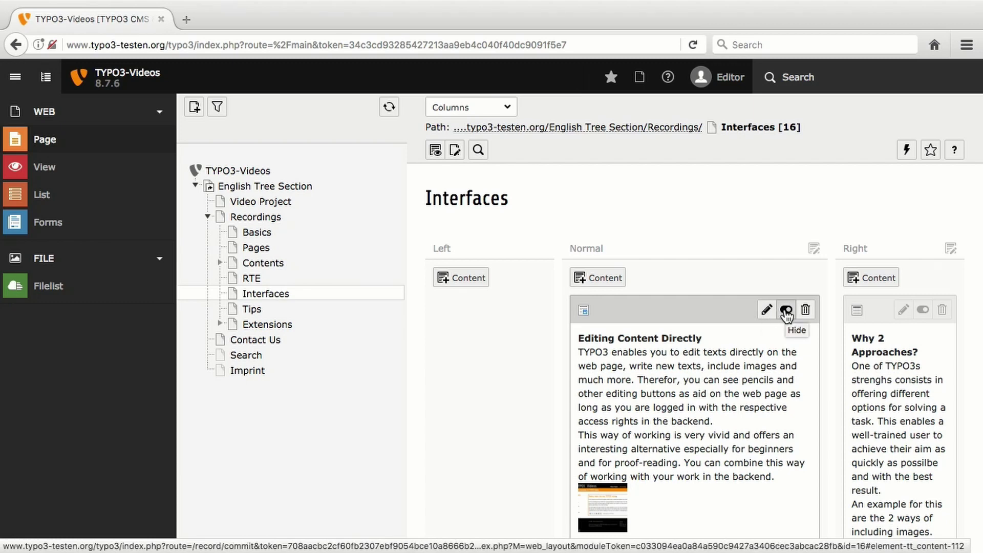
left_click(582, 310)
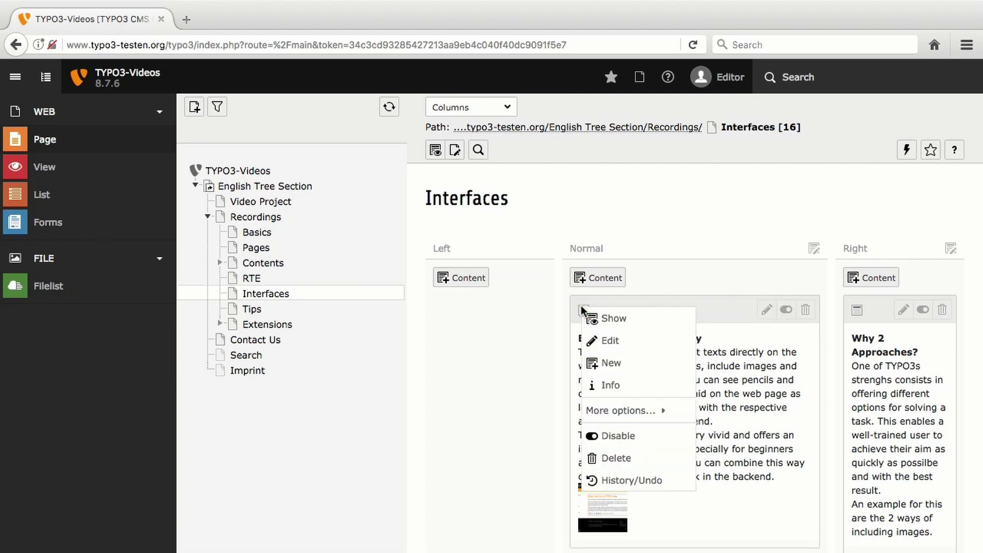
left_click(478, 326)
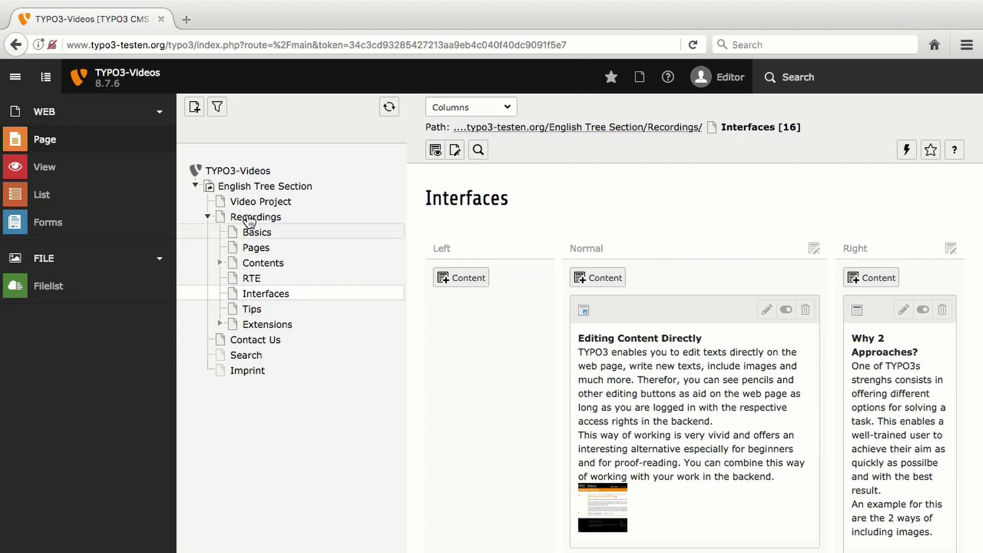
- Create a standard page named 'File List' directly below Interfaces in the page tree
left_click(194, 108)
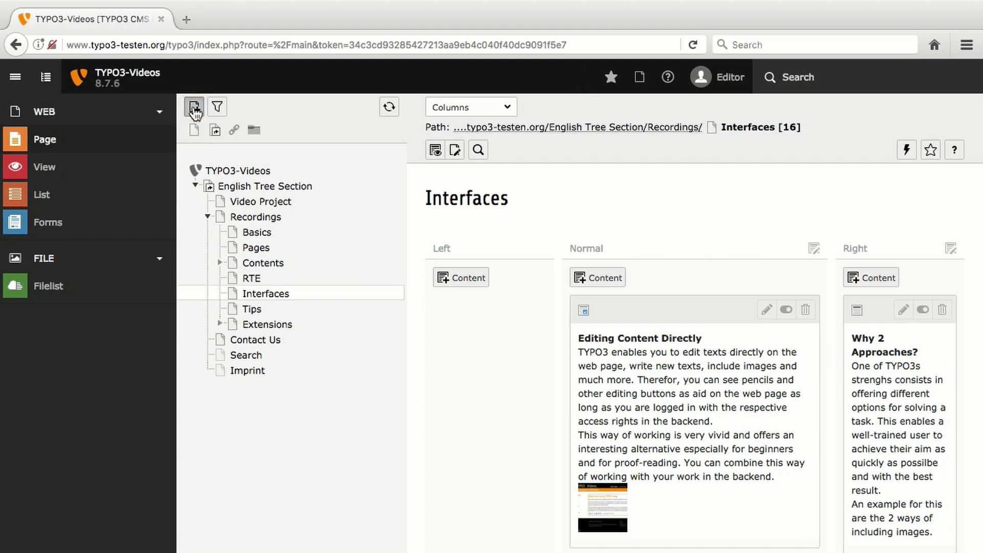
left_click_drag(195, 129, 250, 307)
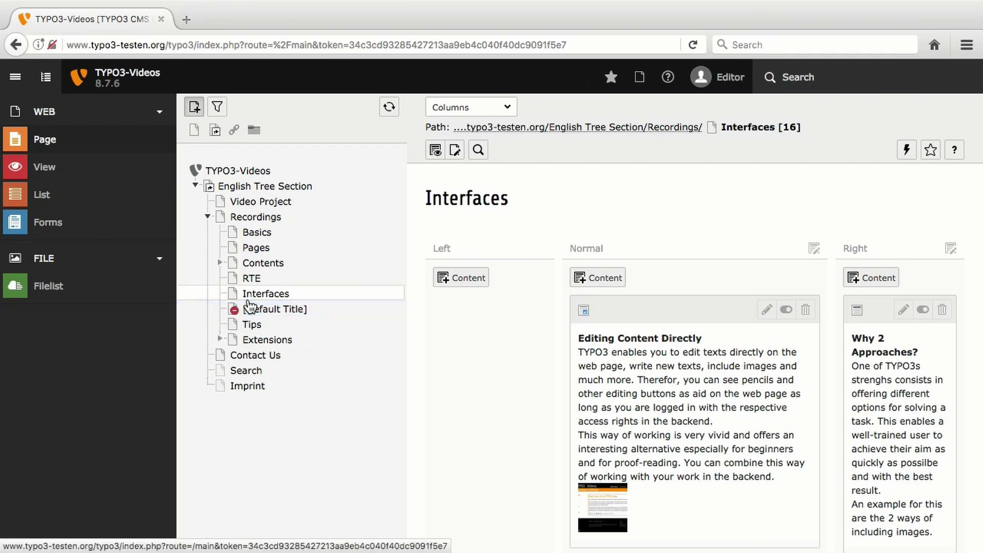
type("File List")
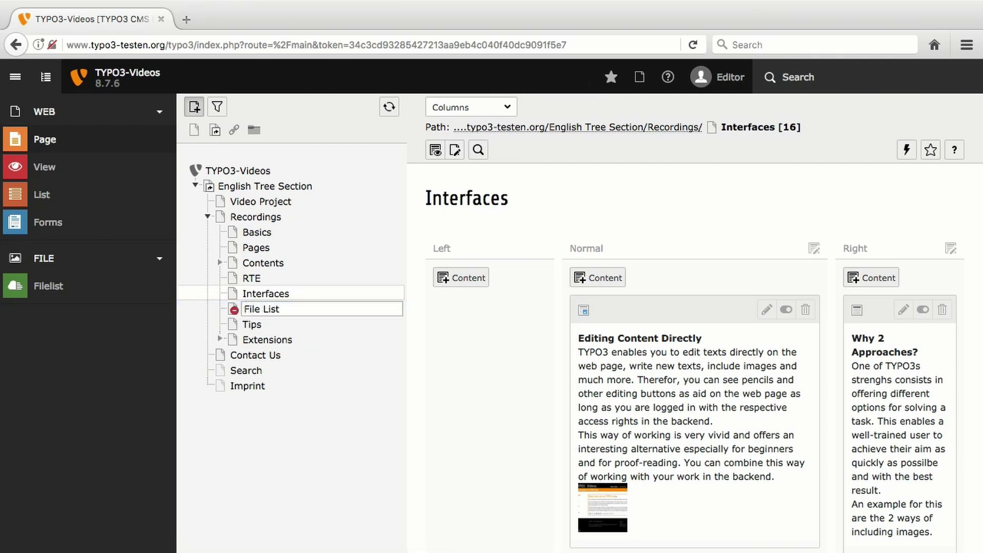
key("Return")
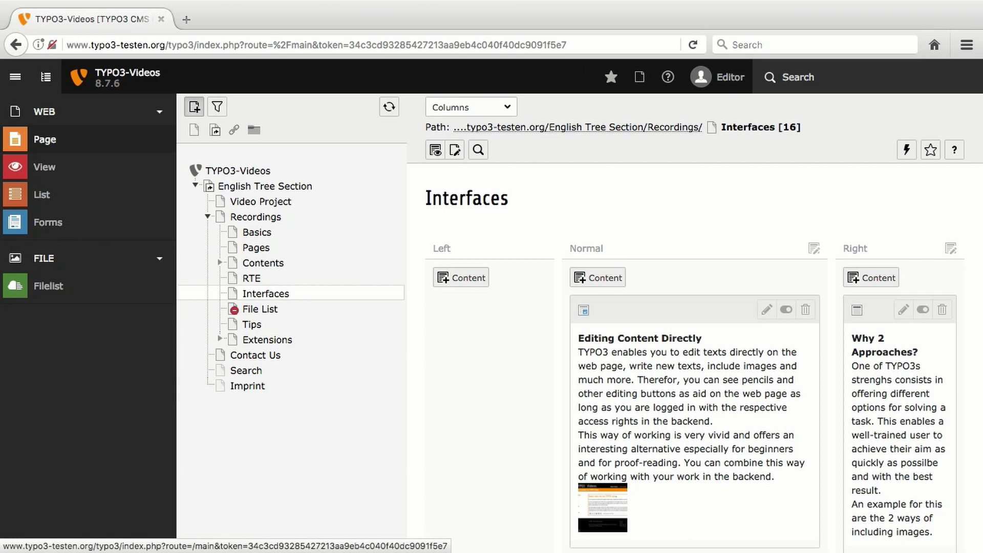
- On the File List page, add a new Text & Images content element
left_click(258, 310)
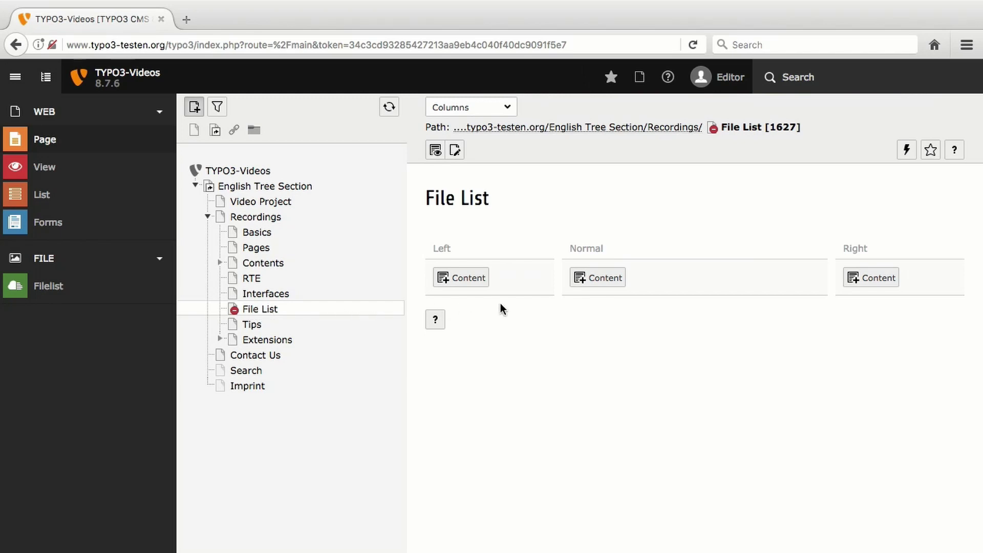
left_click(601, 282)
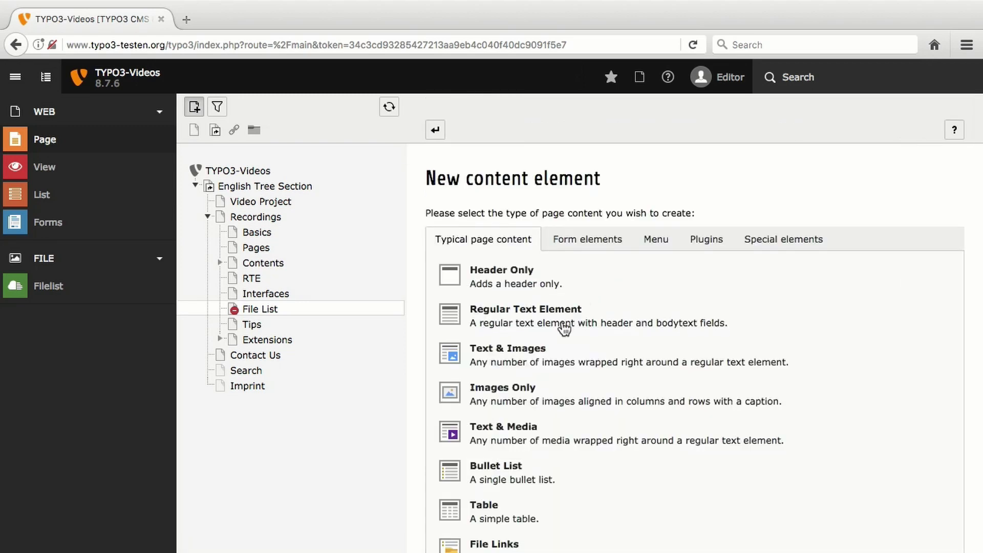
left_click(540, 353)
- Enter the header 'Working with the File List'
scroll(538, 347, "down", 5)
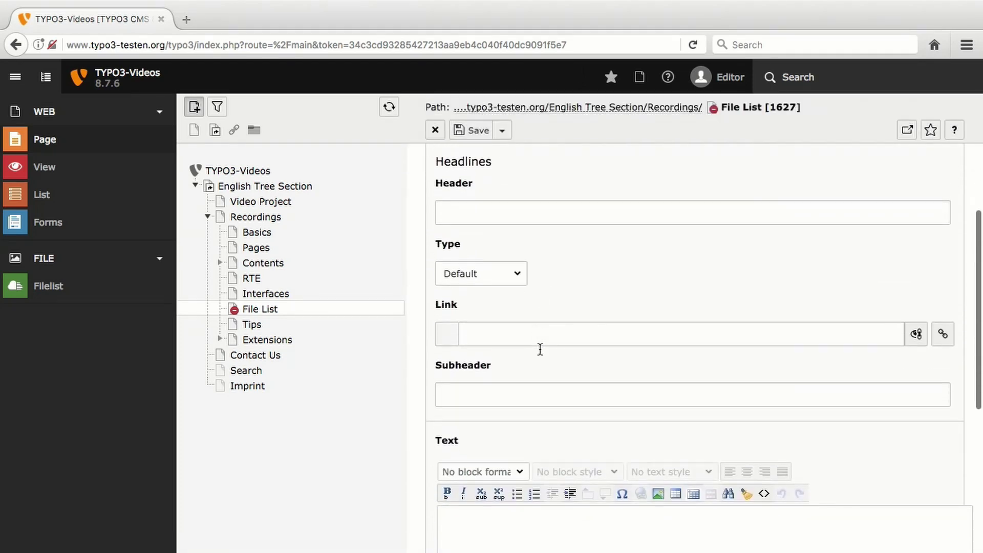
left_click(496, 213)
type("W")
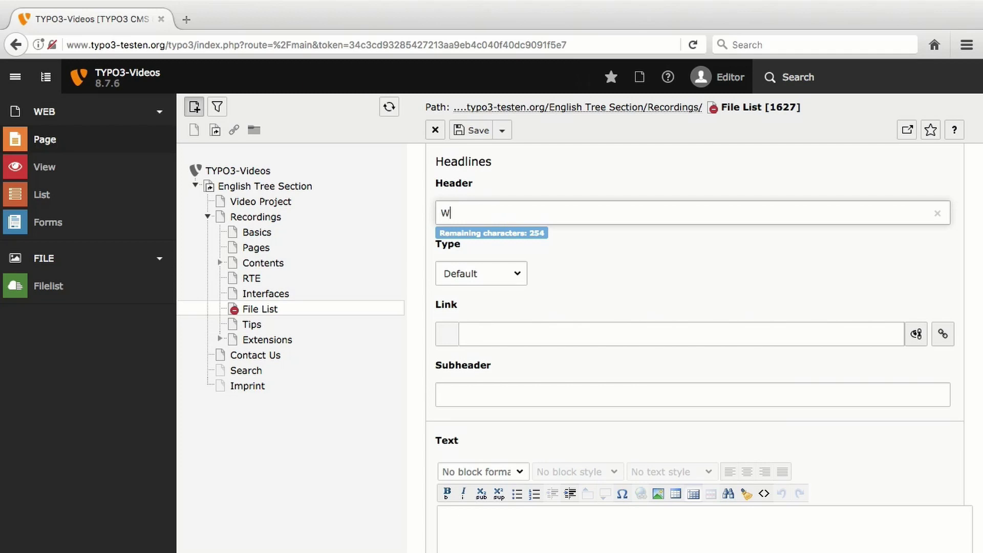
type("orking with the File List")
- Paste the prepared description into the body text and bullet the three file-type lines
scroll(496, 213, "down", 5)
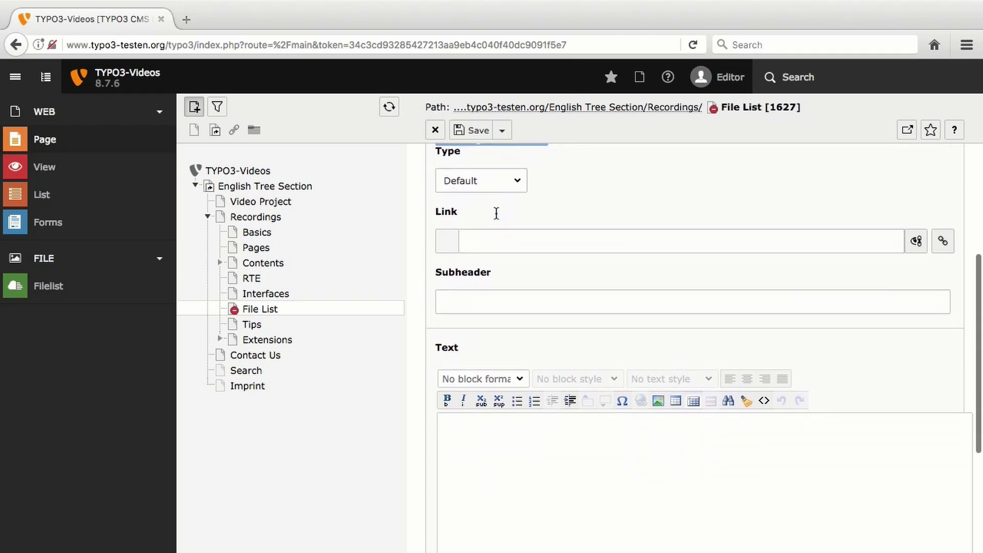
scroll(496, 213, "down", 1)
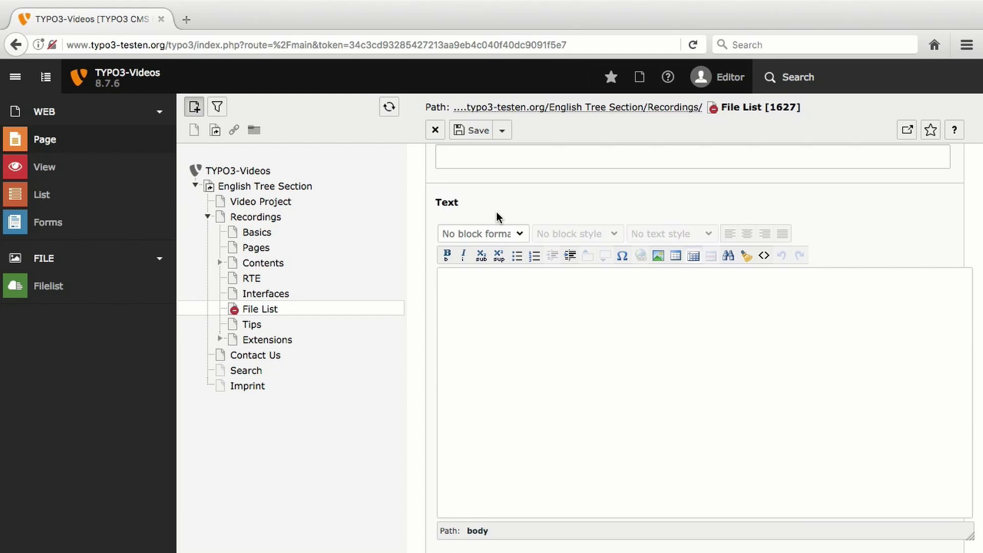
left_click(546, 356)
type("In the file list you can store all kinds of files which you have used on your web site, for instance: imagespdf filesoffice files")
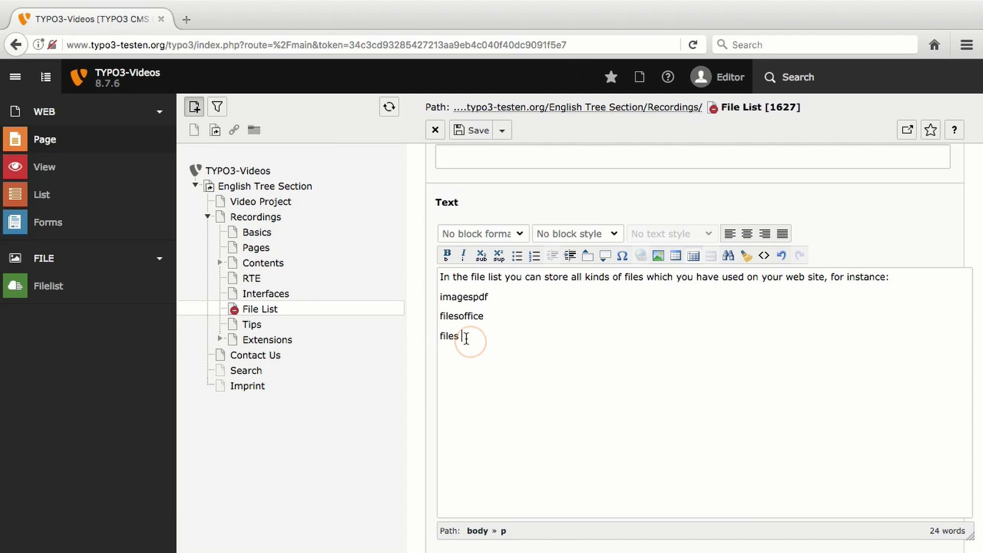
left_click_drag(461, 336, 433, 299)
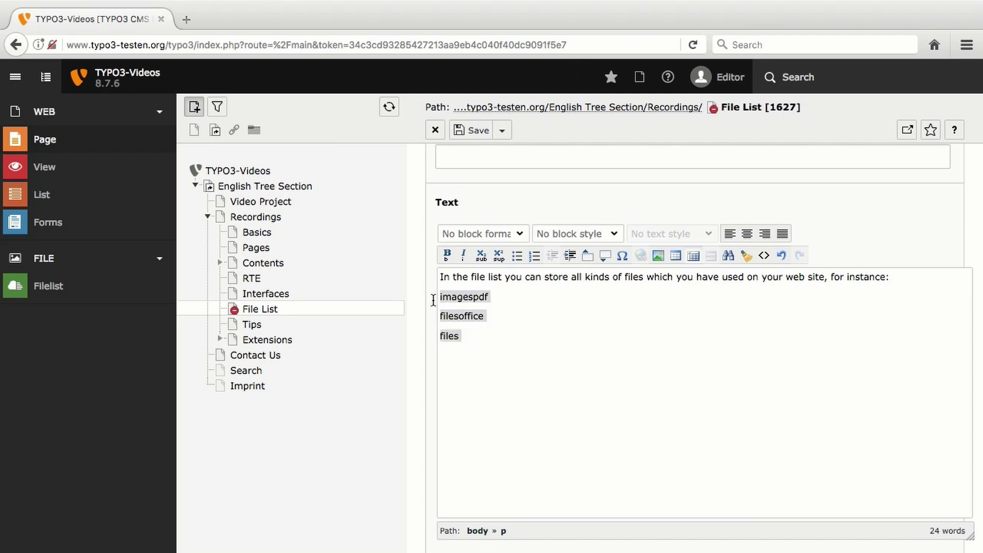
left_click(516, 259)
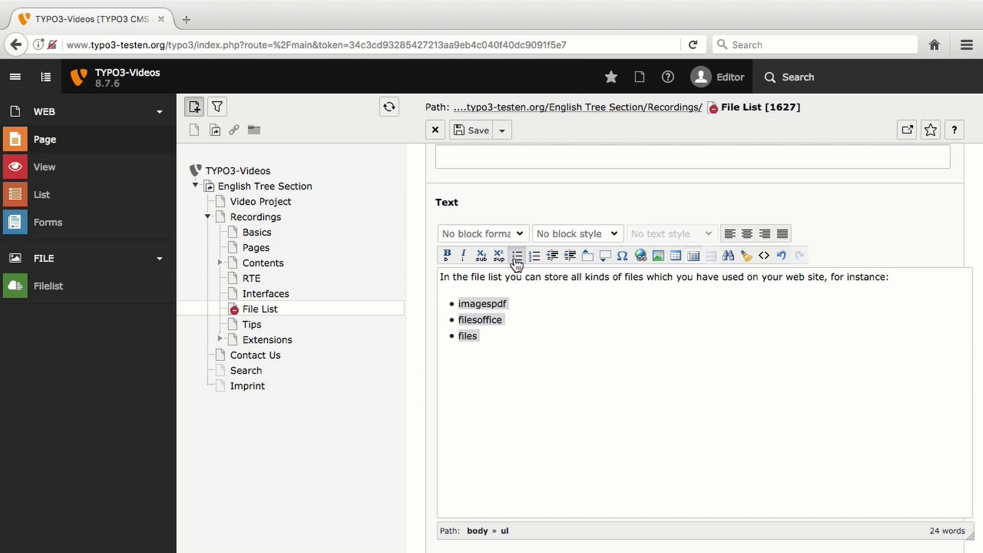
scroll(514, 258, "up", 10)
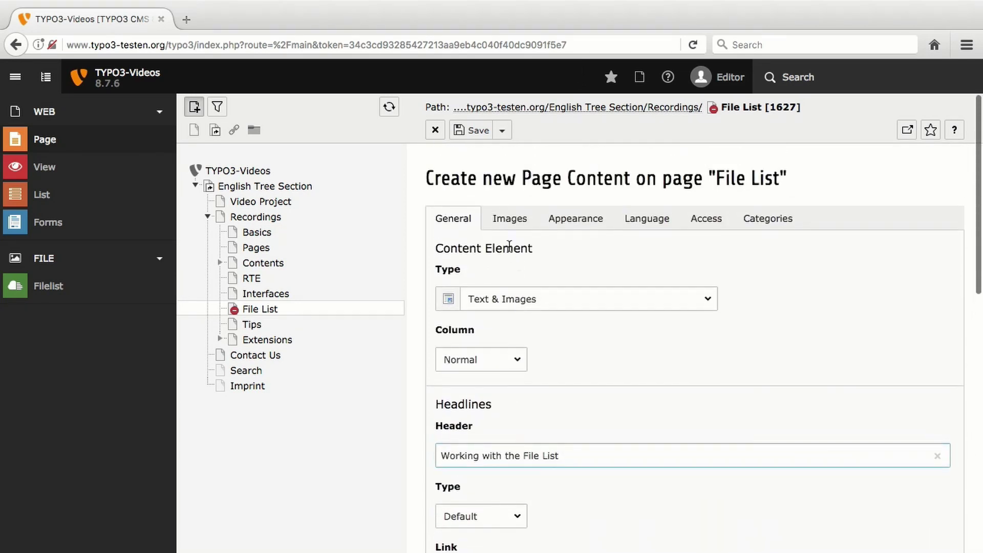
- Upload screenshot_filelist.png into the images folder and attach it as the element's image
left_click(509, 218)
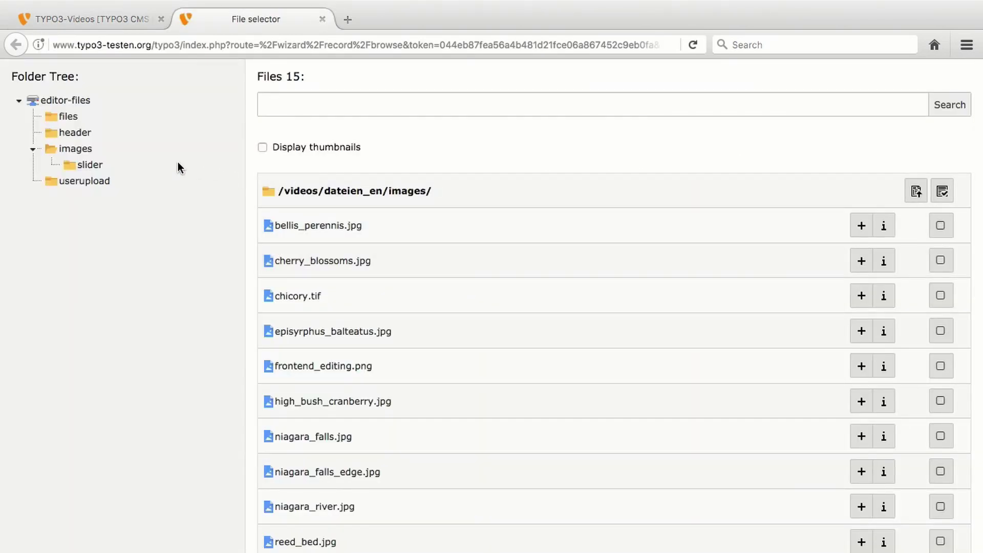
left_click(85, 151)
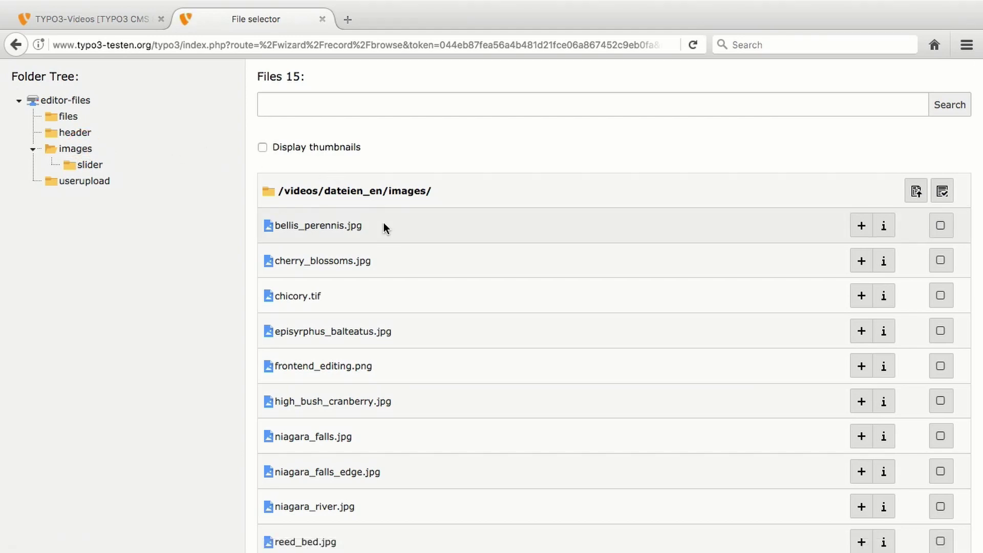
scroll(383, 222, "down", 7)
scroll(383, 222, "down", 4)
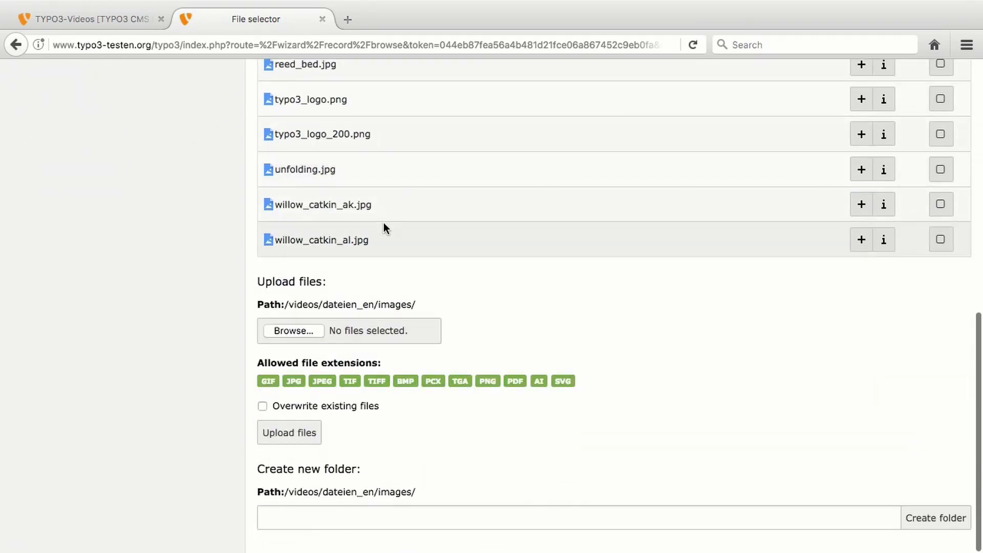
left_click(302, 332)
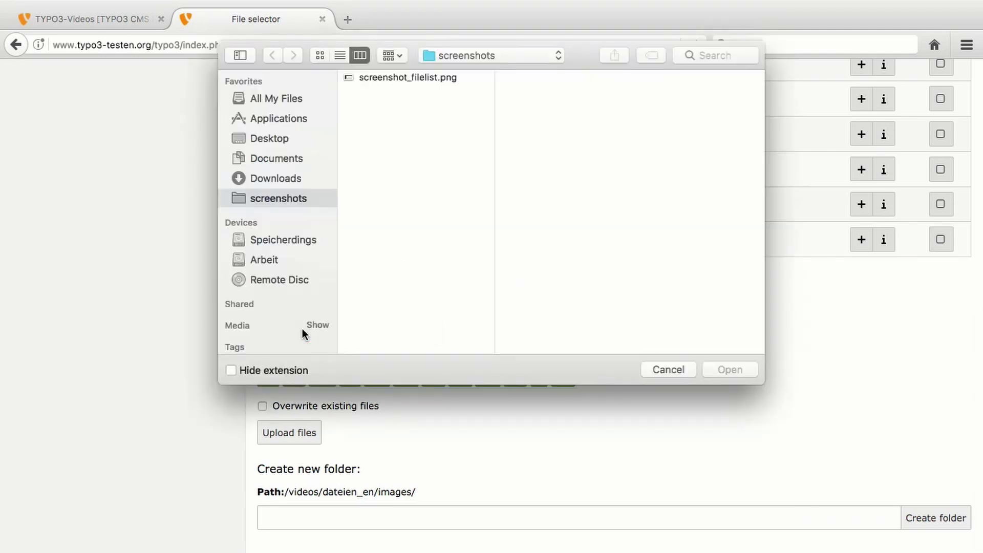
left_click(401, 78)
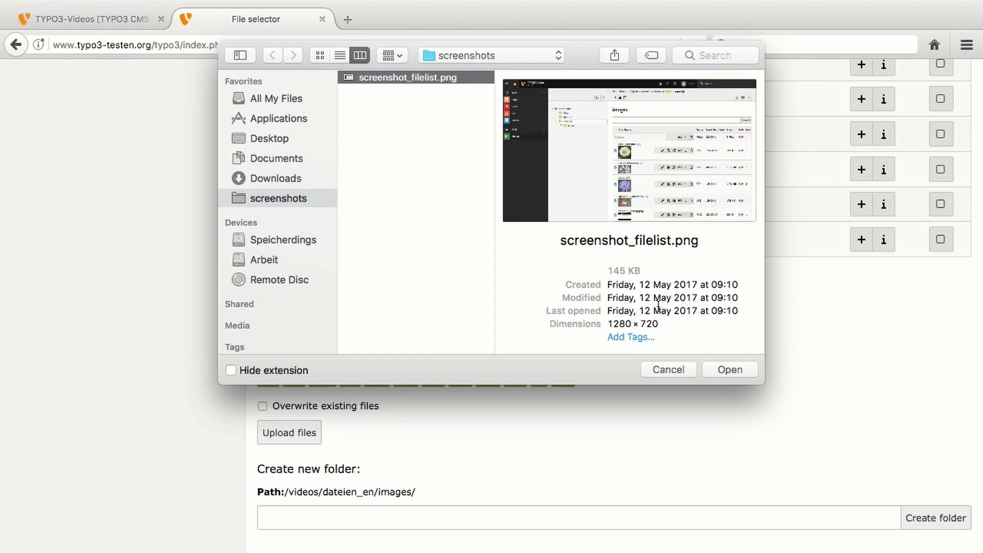
left_click(723, 369)
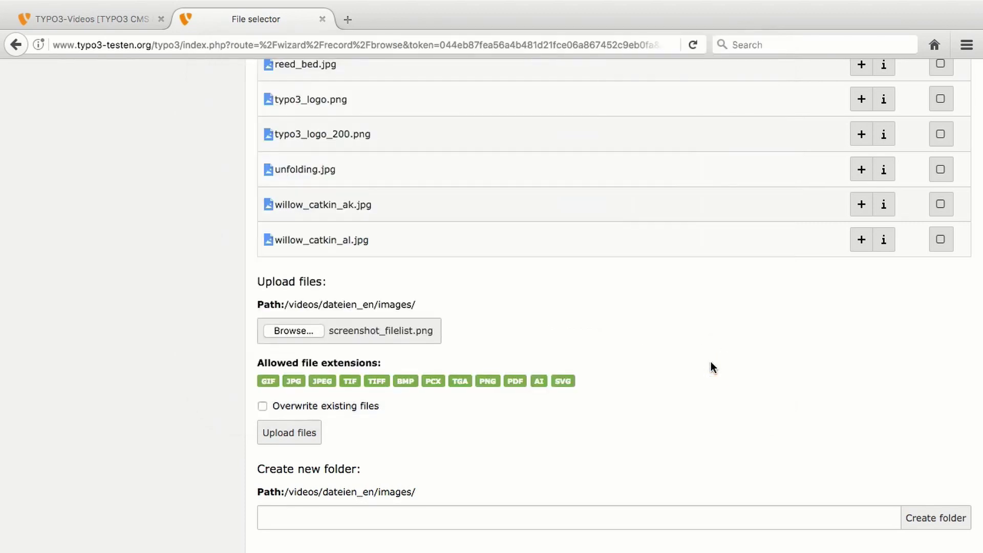
left_click(281, 436)
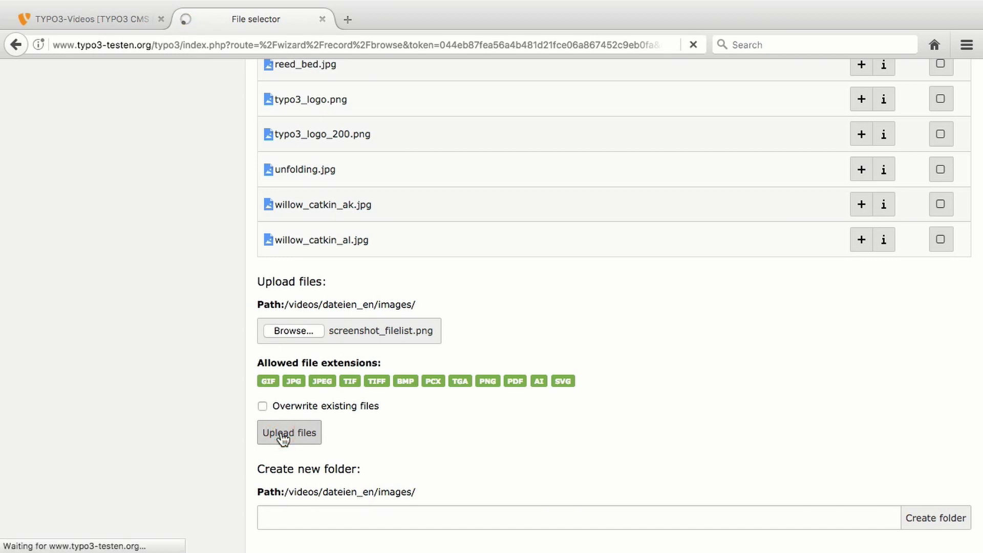
scroll(281, 432, "down", 10)
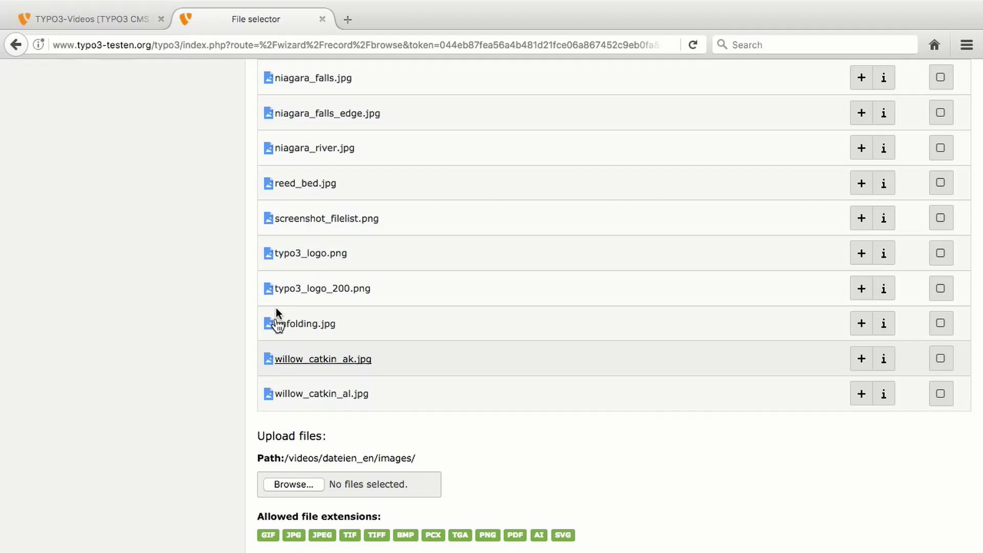
left_click(297, 218)
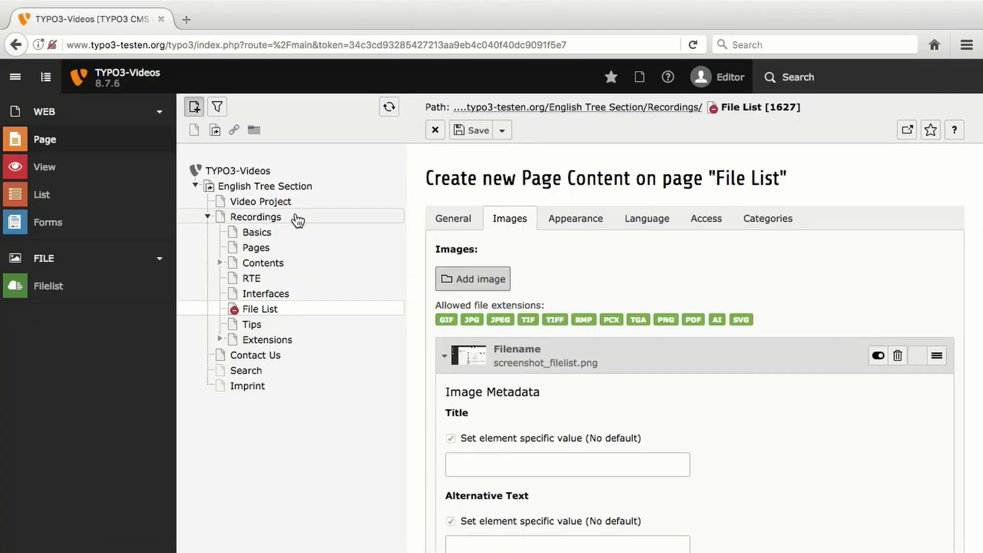
- Enter 'File List' as the attached screenshot's caption
scroll(420, 287, "down", 5)
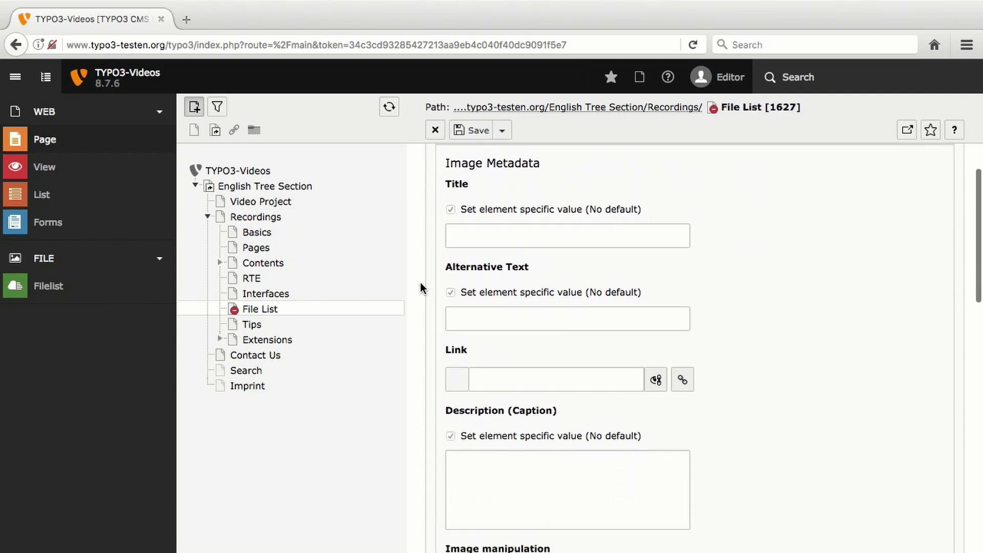
left_click(458, 476)
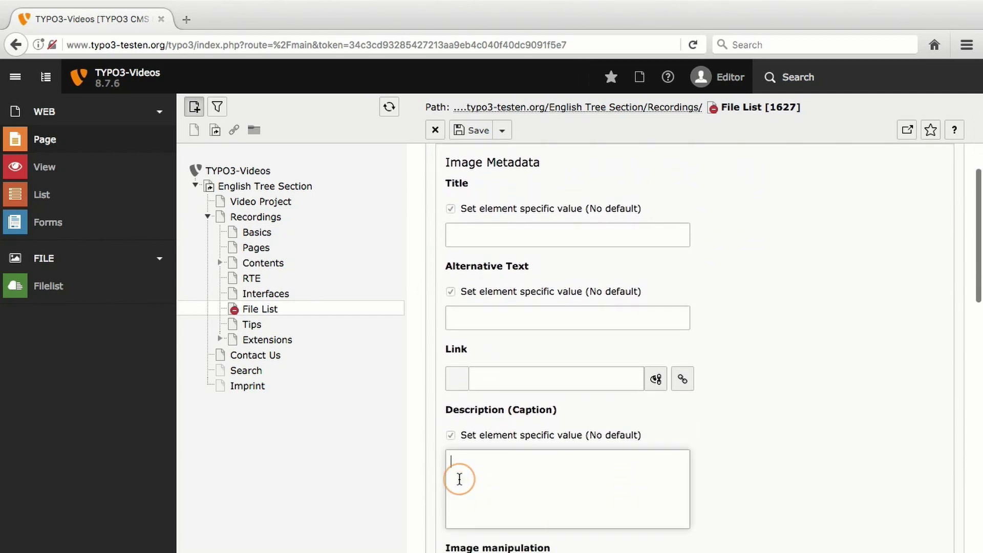
type("File List")
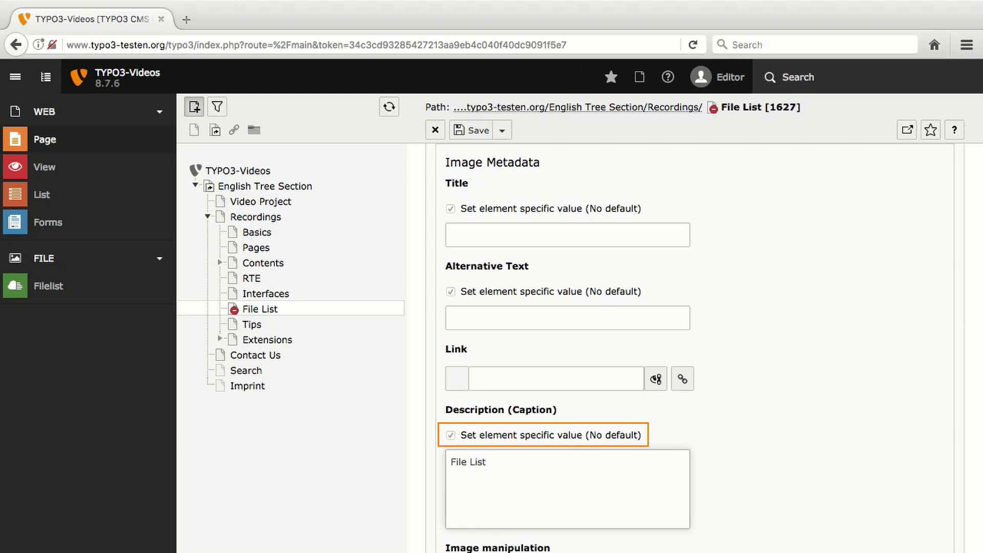
left_click(486, 462)
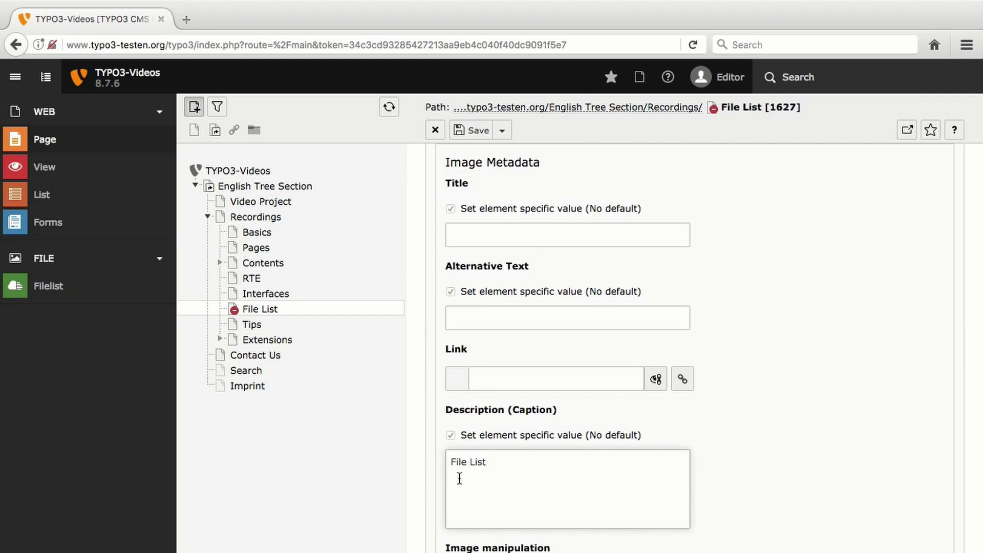
scroll(459, 478, "down", 8)
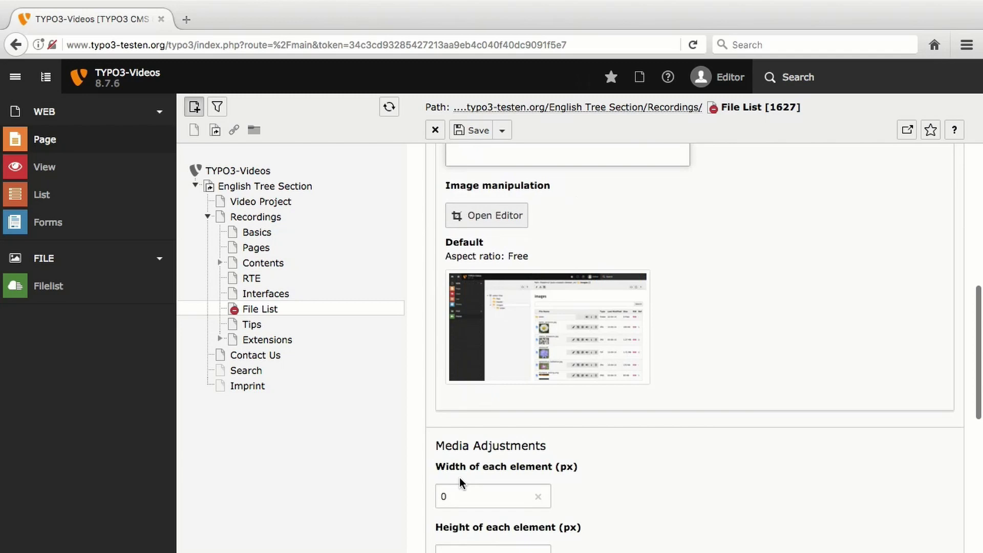
scroll(461, 477, "down", 3)
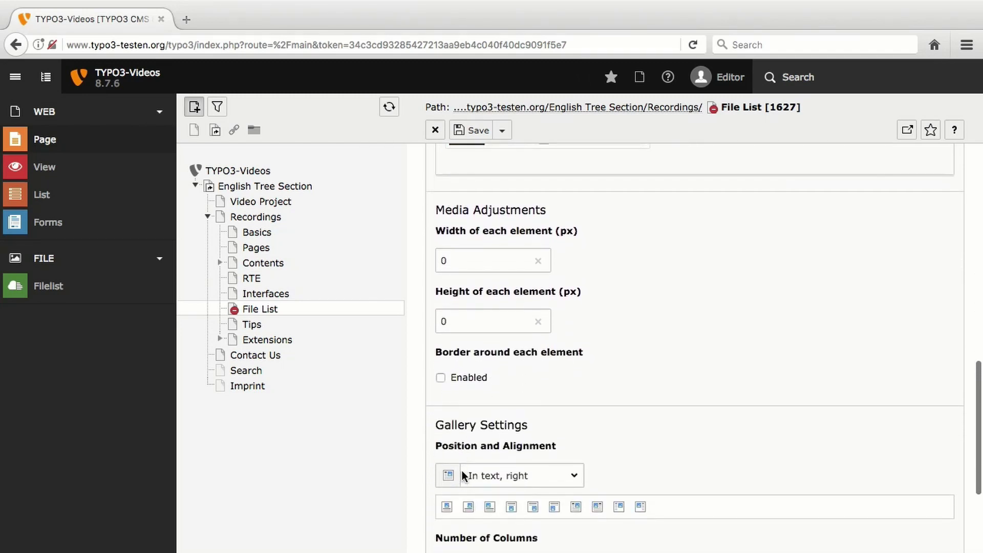
- Set each image's width to 200 and enable Enlarge on Click
double_click(452, 261)
type("200")
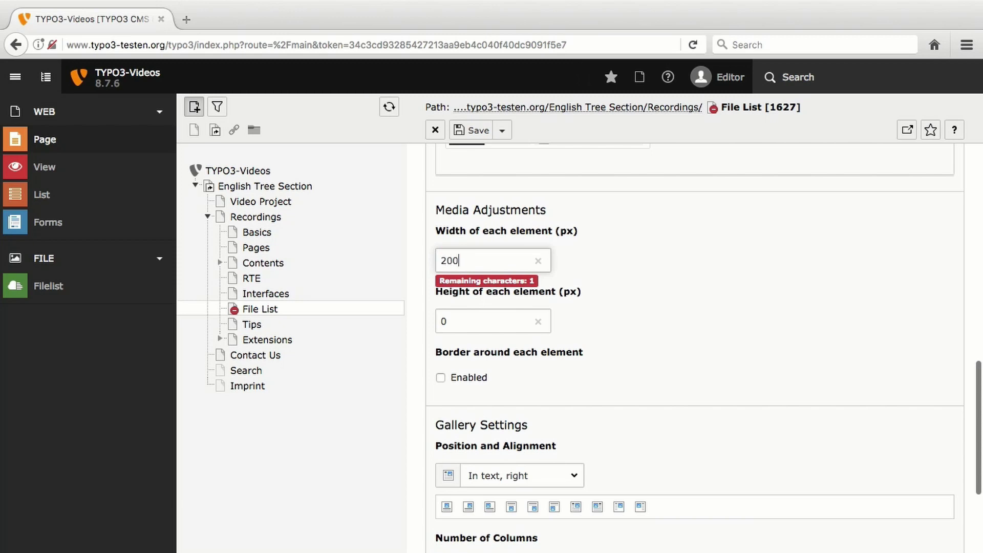
scroll(694, 348, "down", 3)
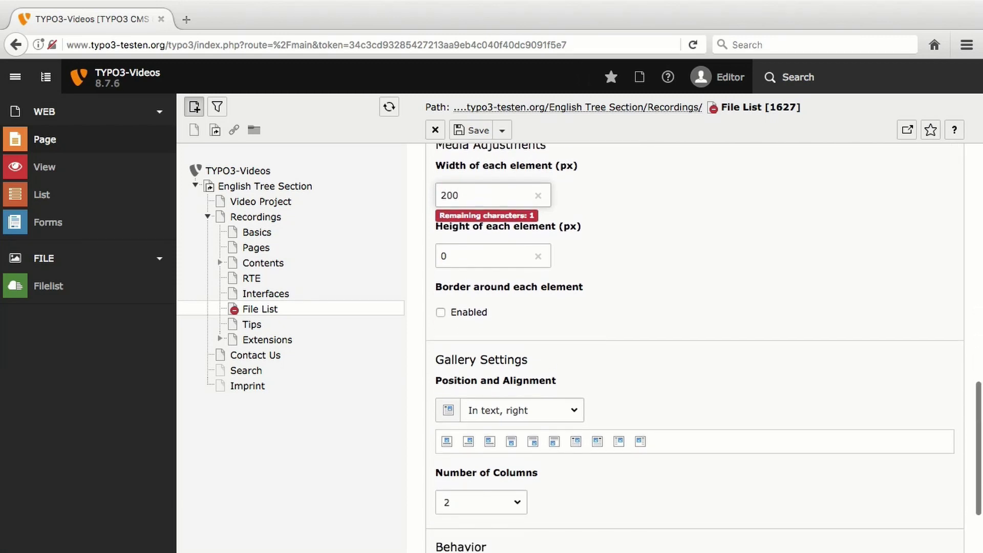
key("Tab")
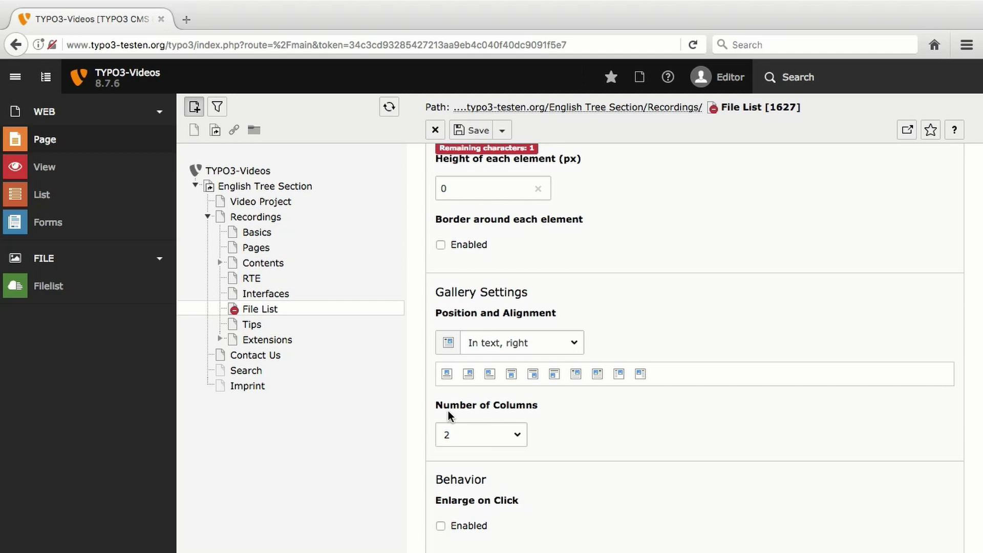
left_click(441, 526)
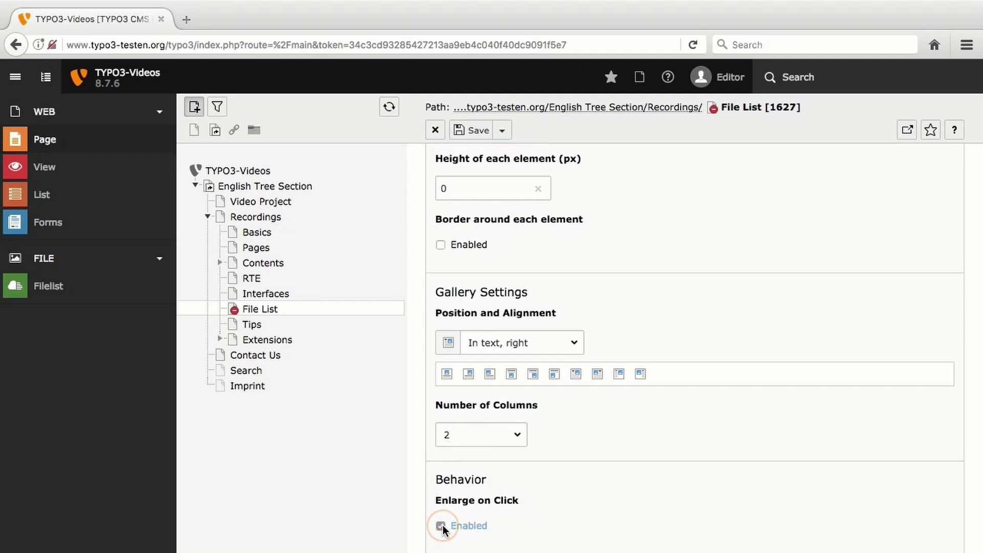
scroll(443, 522, "up", 20)
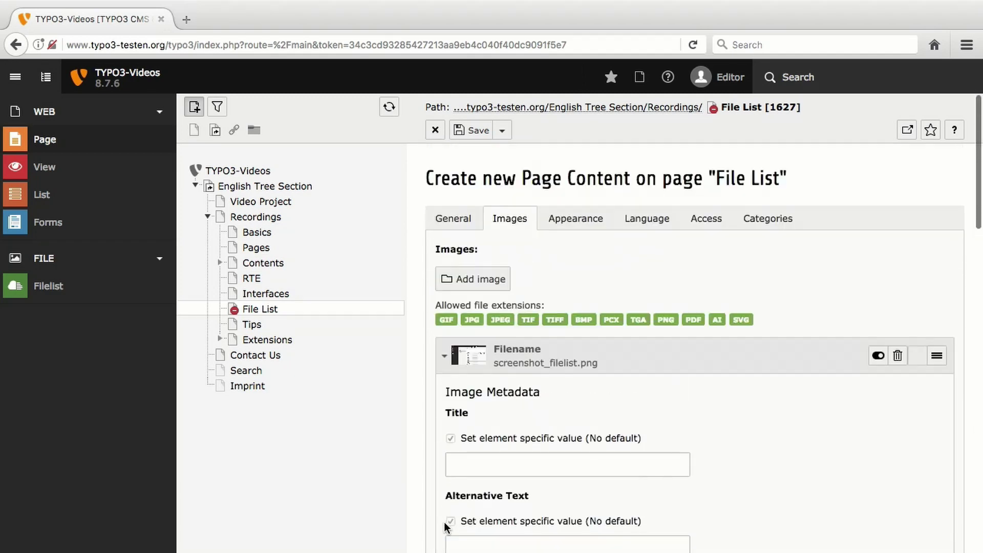
- Save the element with 'Save and view page', then check the screenshot enlarges in the frontend
left_click(504, 131)
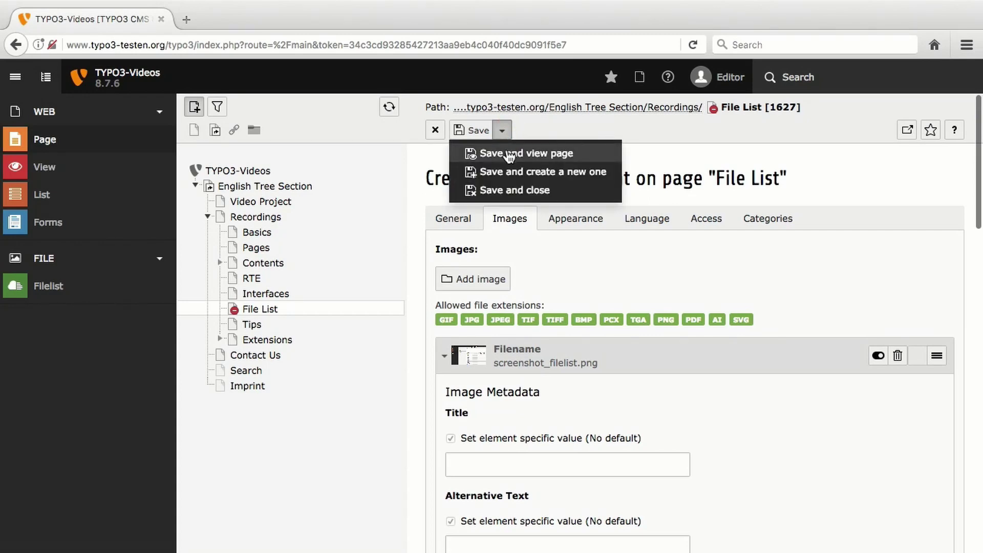
left_click(509, 154)
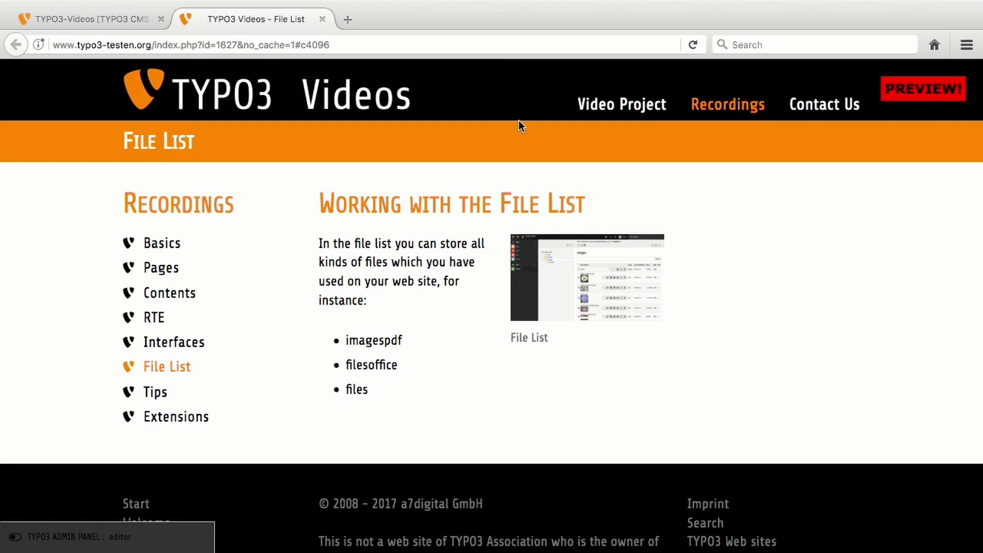
left_click(570, 269)
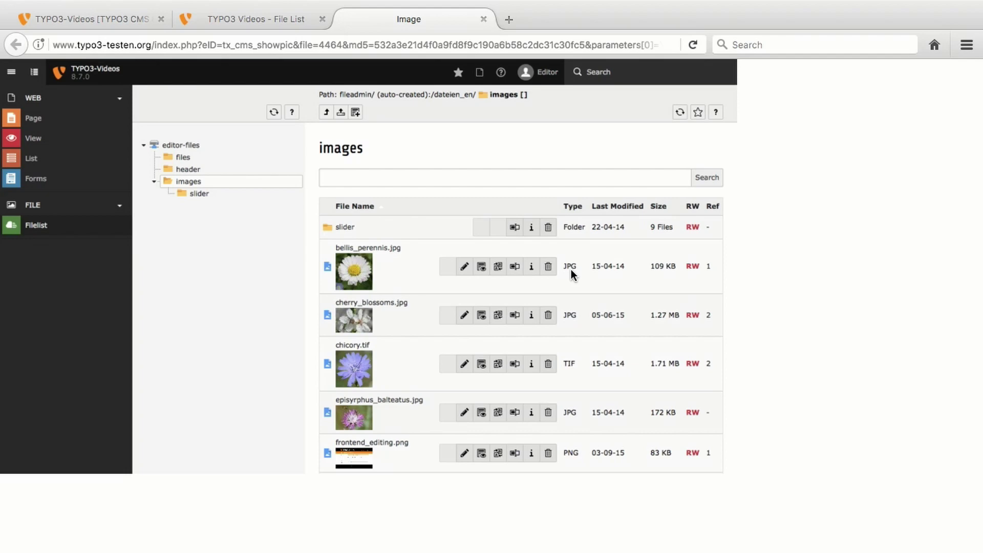
left_click(483, 19)
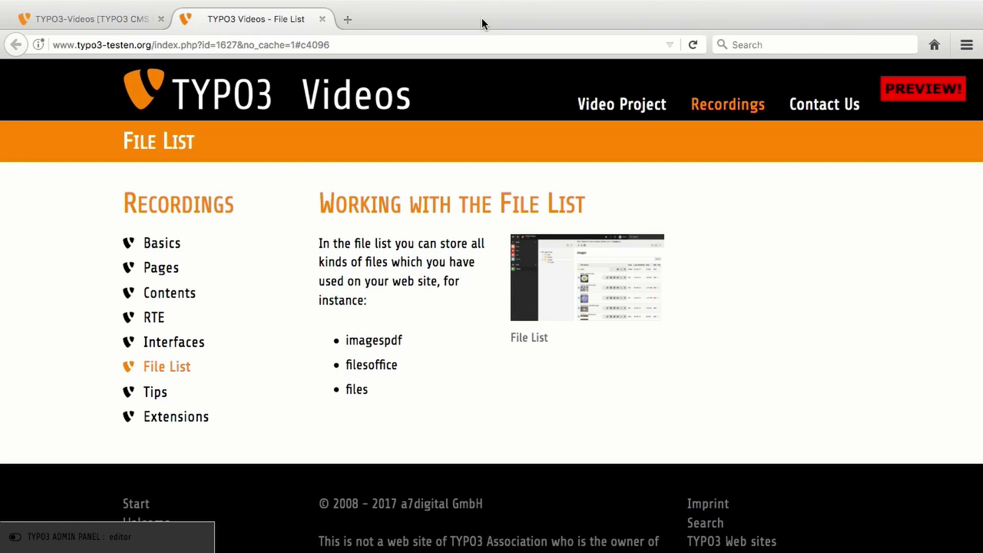
- Enable the File List page in the backend page tree and reload its frontend view
left_click(116, 23)
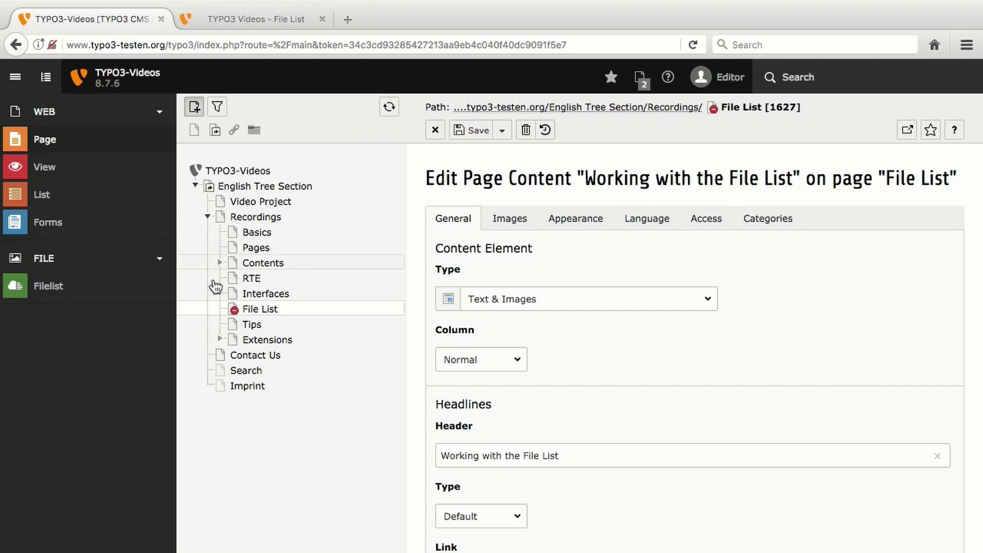
left_click(235, 311)
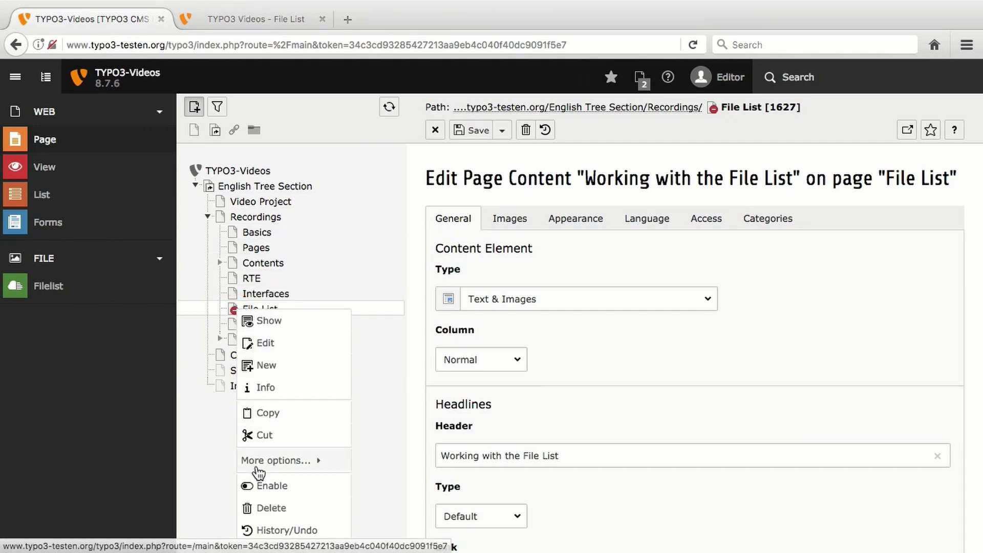
left_click(260, 487)
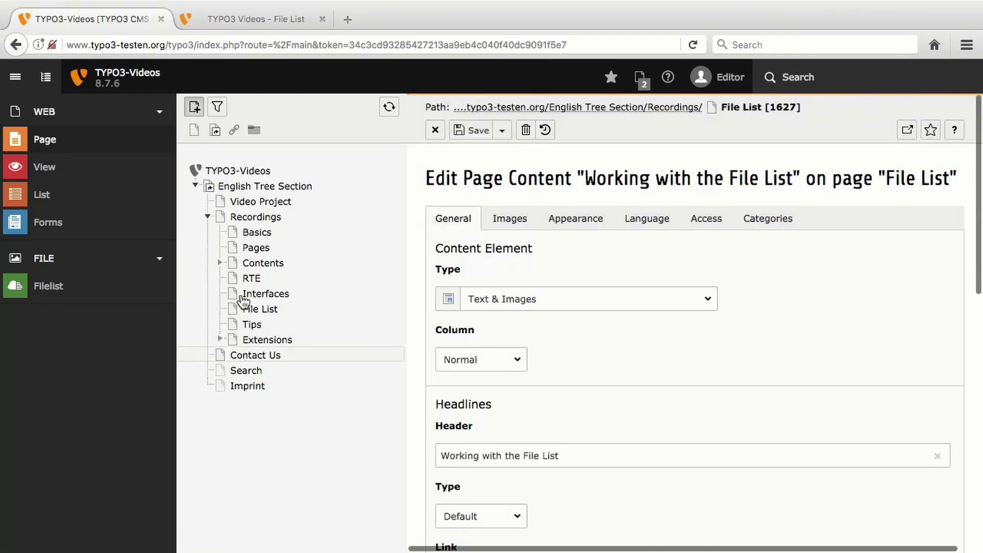
left_click(248, 23)
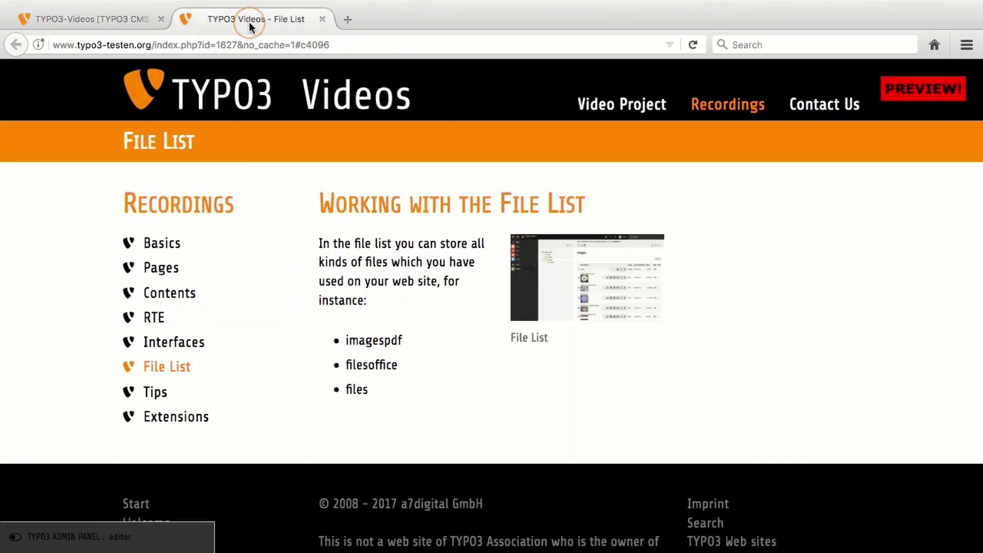
key("super+r")
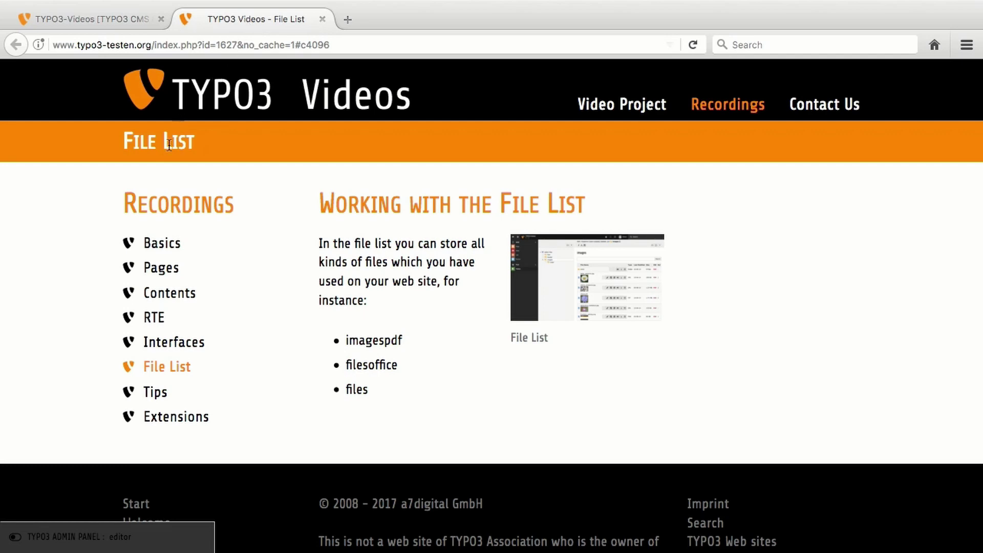
- Open the RTE page on the website and scroll through its content
left_click(159, 321)
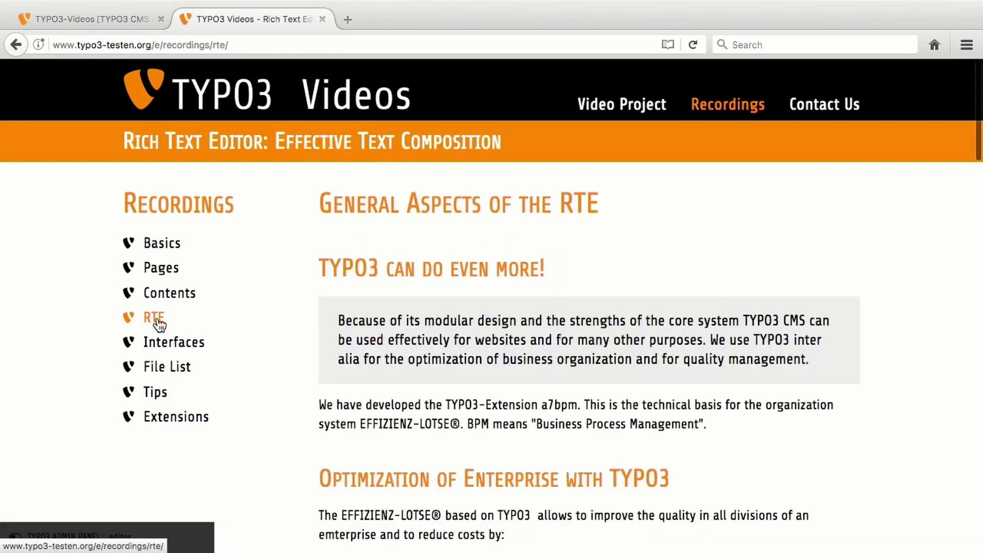
scroll(284, 319, "down", 15)
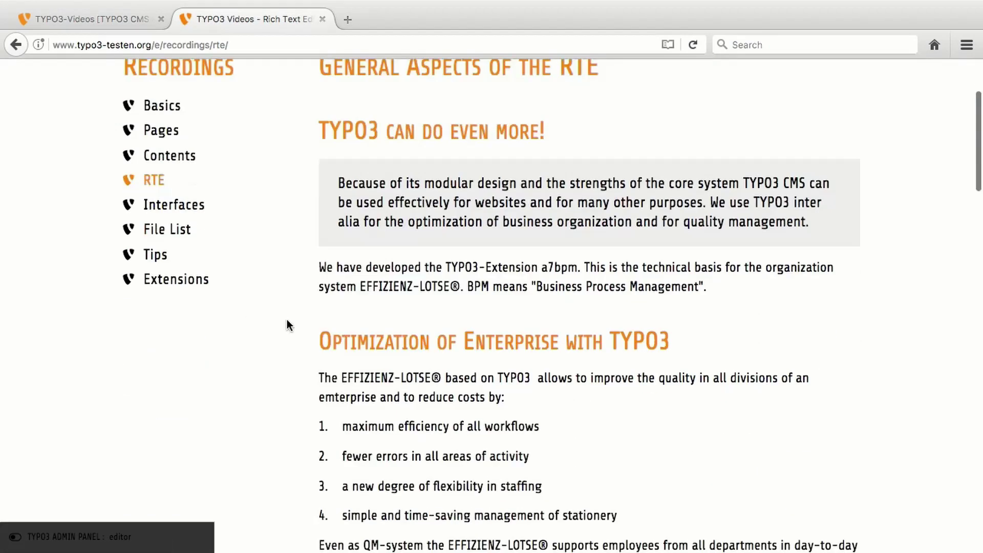
scroll(286, 320, "down", 10)
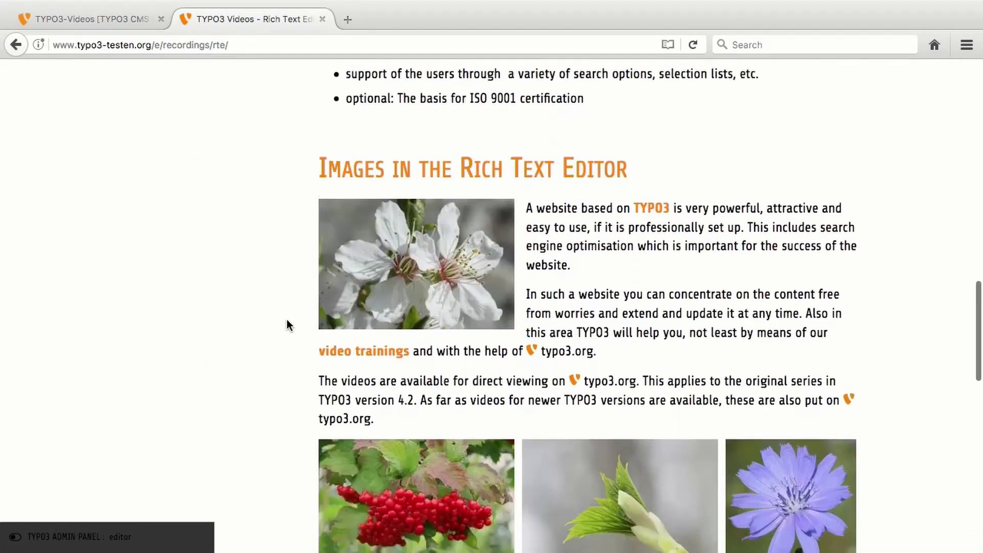
scroll(286, 319, "down", 1)
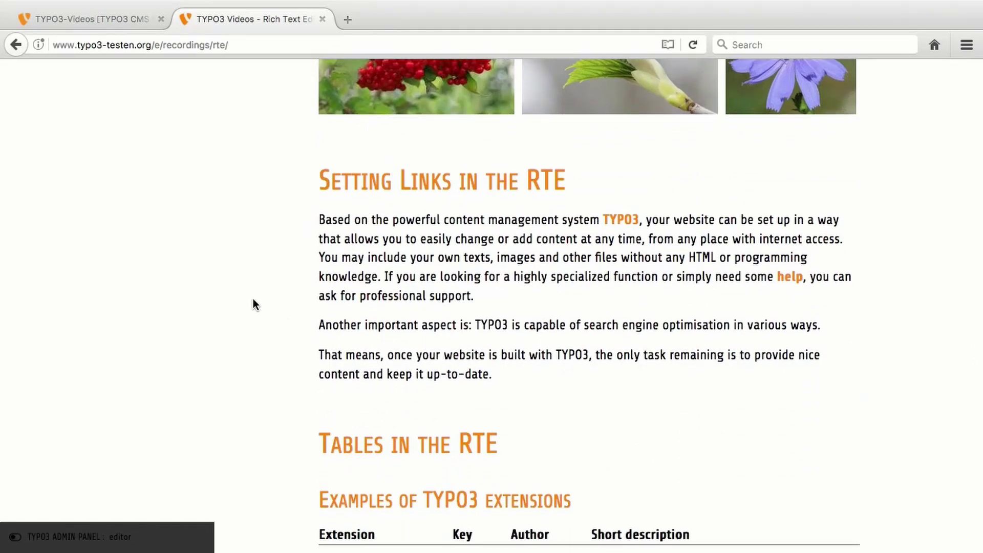
- Close the File List edit form and show the RTE page in the backend Page module
left_click(133, 19)
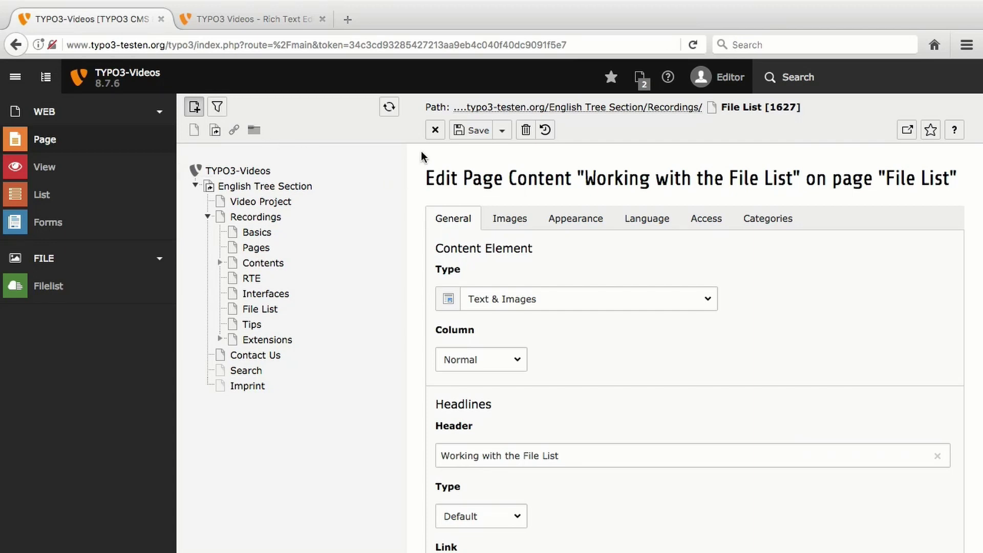
left_click(435, 131)
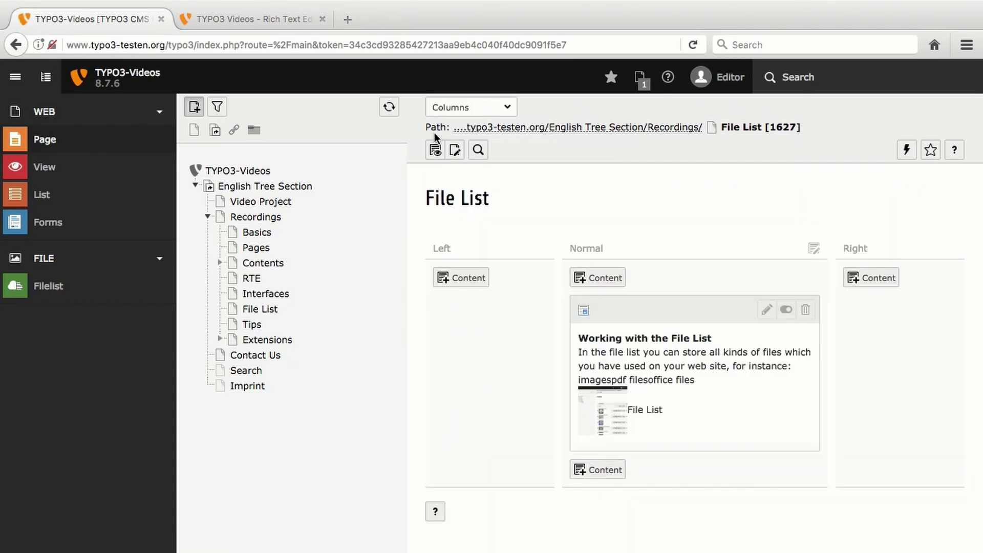
left_click(258, 279)
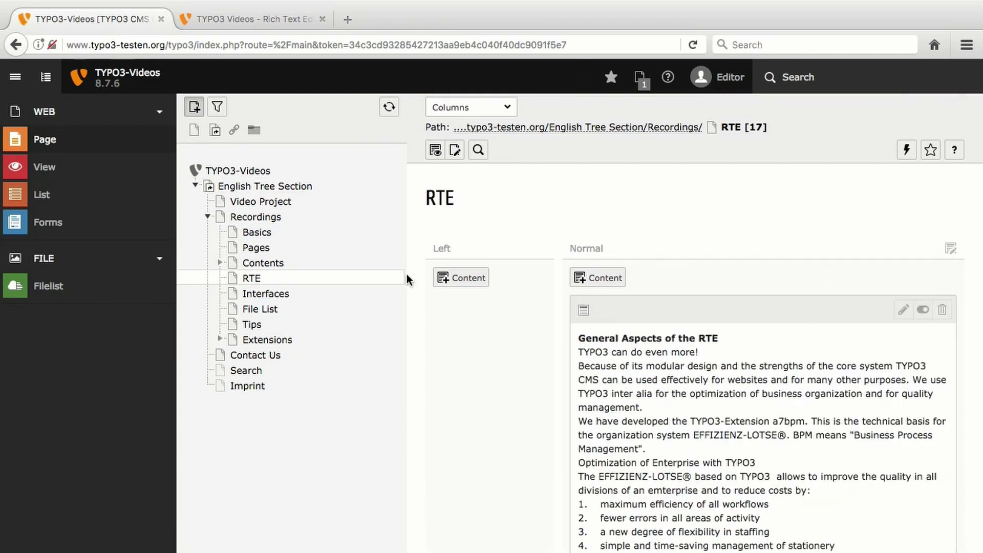
scroll(418, 275, "down", 15)
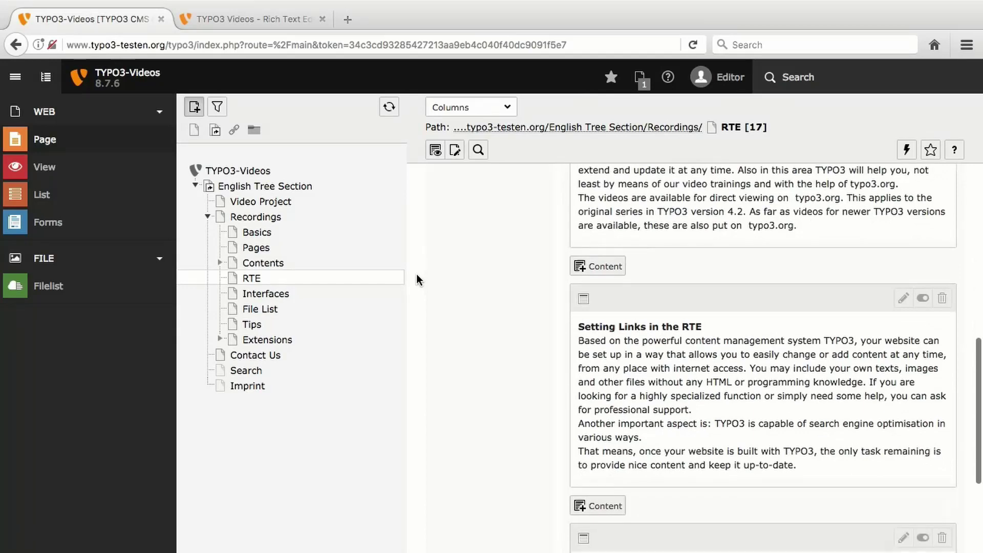
scroll(417, 274, "down", 3)
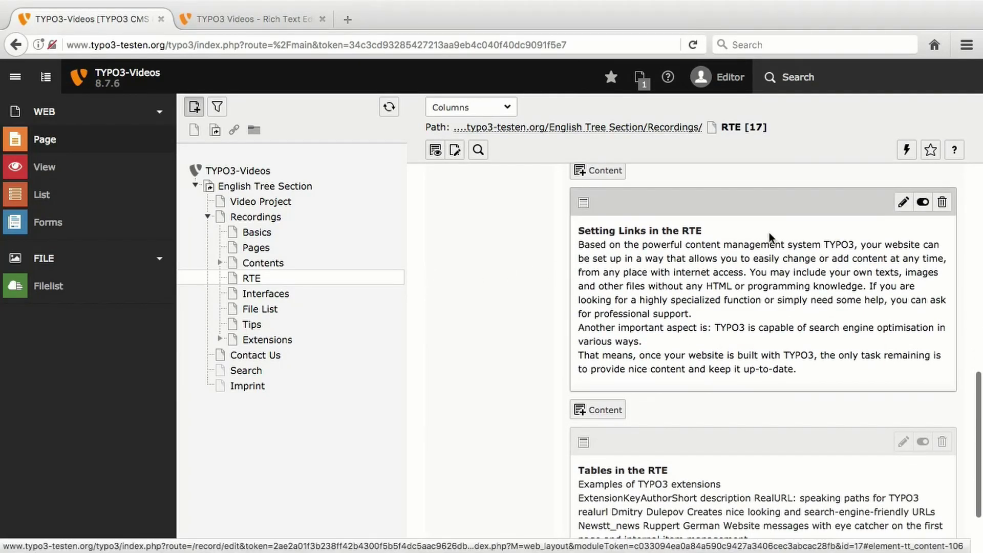
- Edit 'Setting Links in the RTE' and start a link on the phrase 'search engine optimisation'
left_click(901, 205)
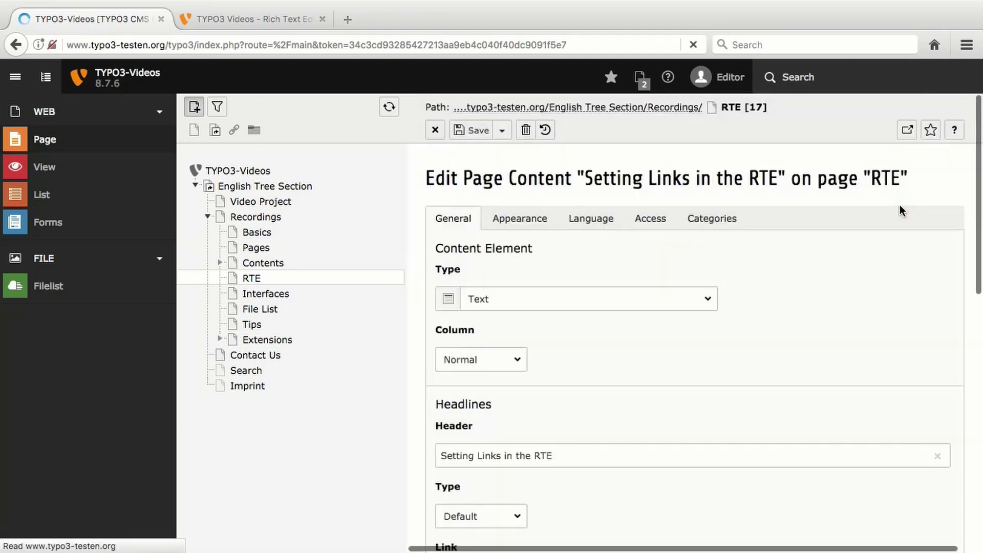
scroll(899, 204, "down", 10)
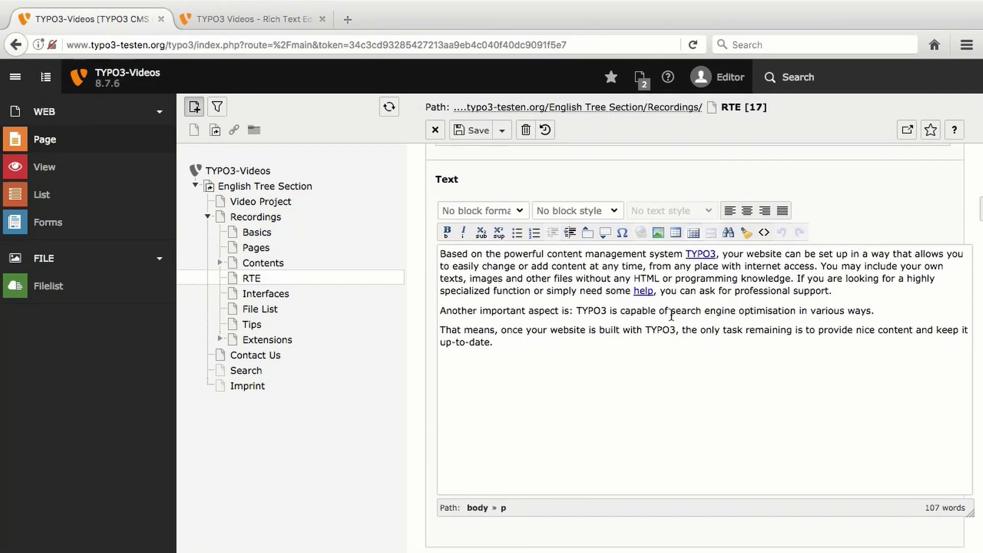
left_click_drag(671, 311, 793, 311)
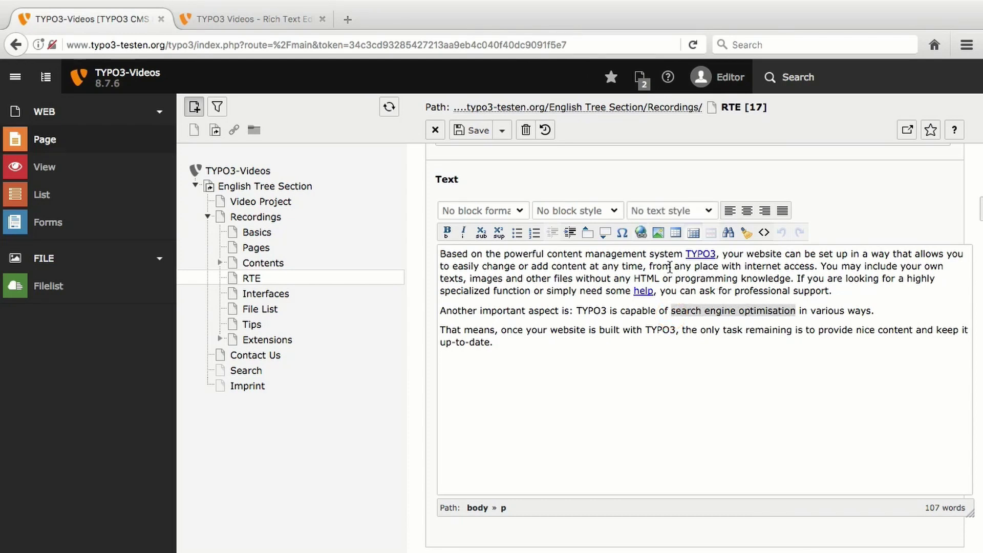
left_click(640, 233)
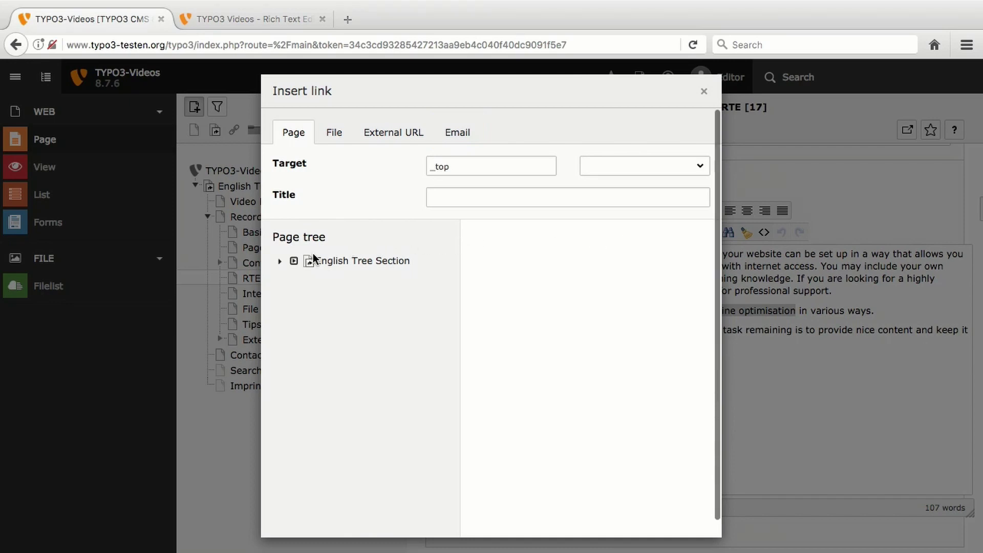
- Browse to Recordings > Tips and enter link title 'important aspects of search engine optimisation'
left_click(279, 263)
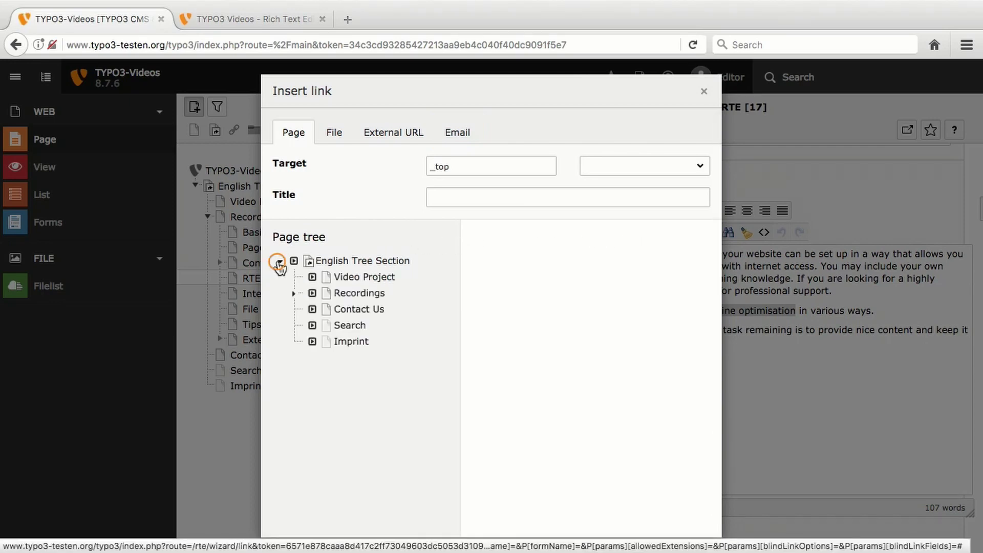
left_click(294, 295)
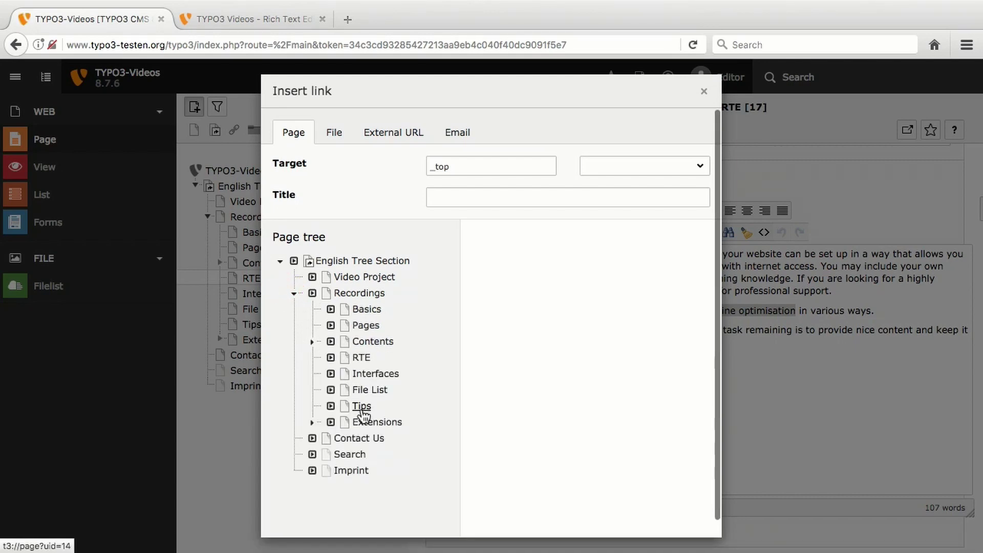
scroll(361, 412, "down", 1)
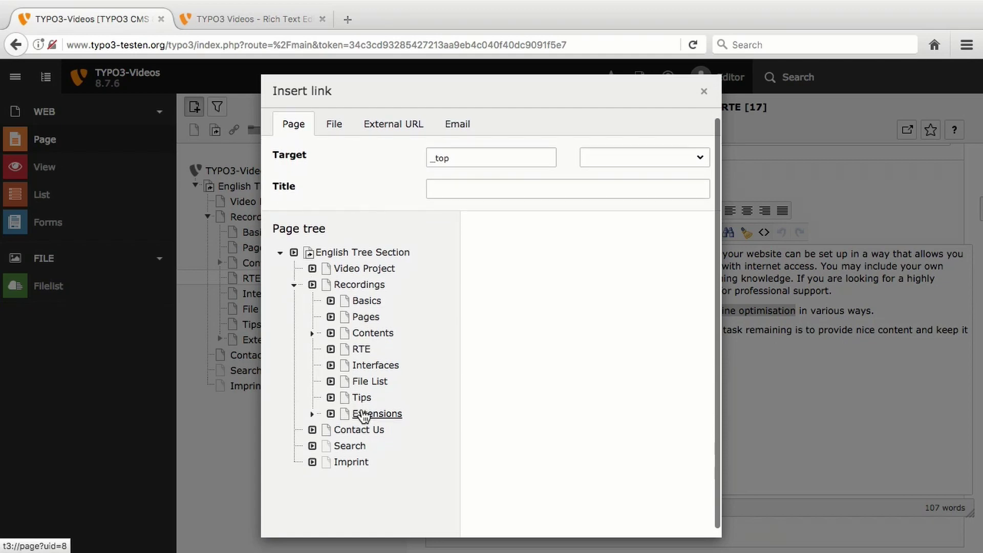
left_click(331, 399)
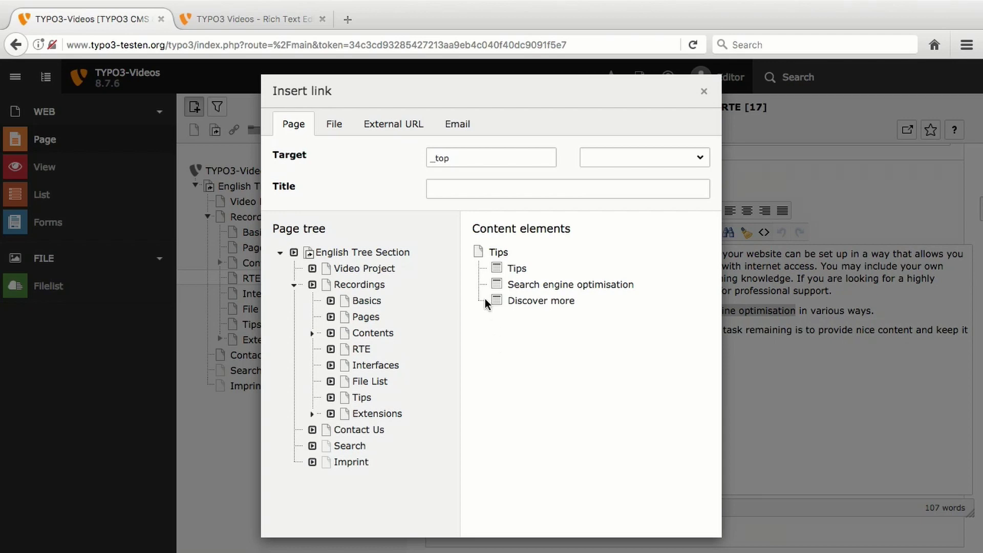
left_click(483, 190)
type("impor")
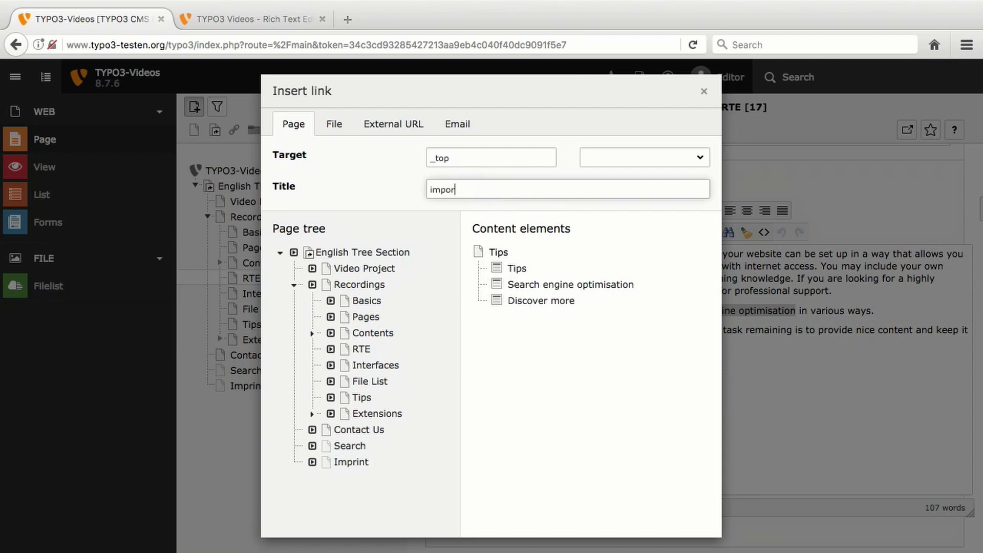
type("tant aspects of search")
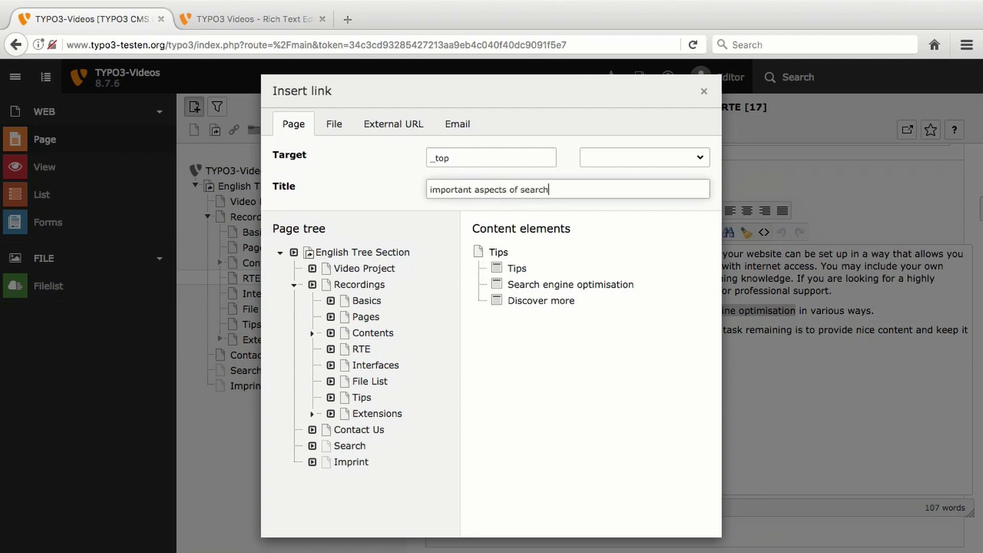
type(" engine optimisation")
- Link the phrase to the Tips page's Search engine optimisation element, then save and close
left_click(517, 283)
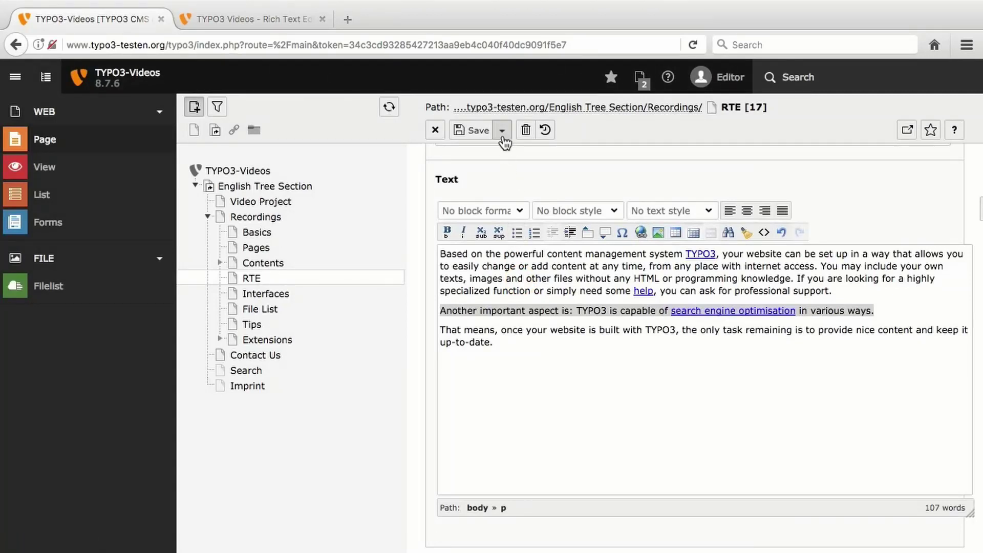
left_click(503, 136)
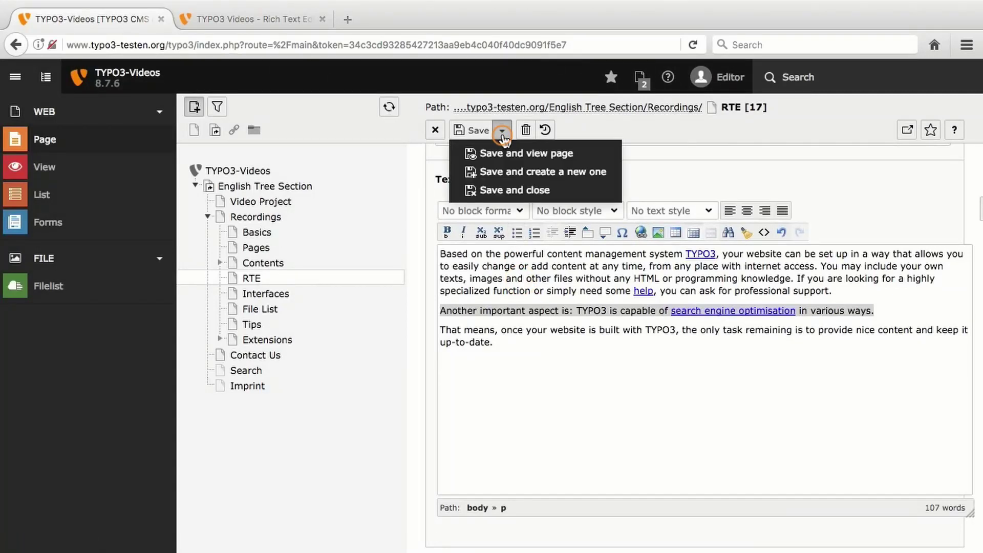
left_click(504, 189)
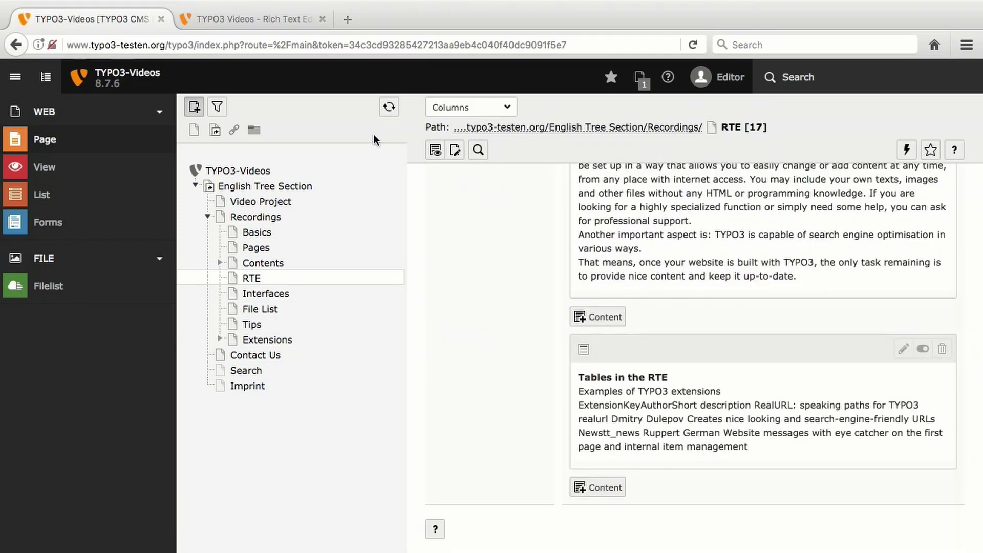
- Reload the frontend RTE page and follow the new search engine optimisation link
left_click(260, 26)
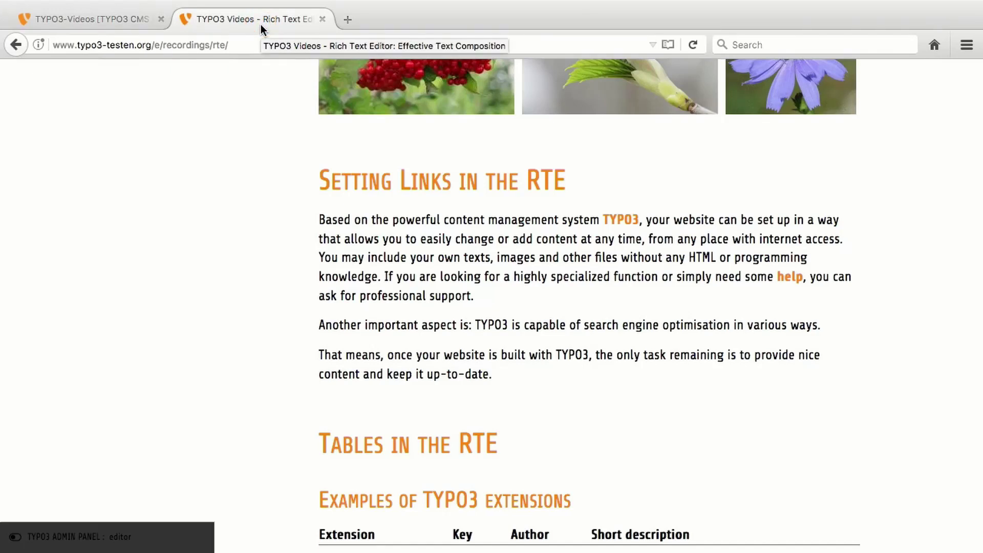
key("super+r")
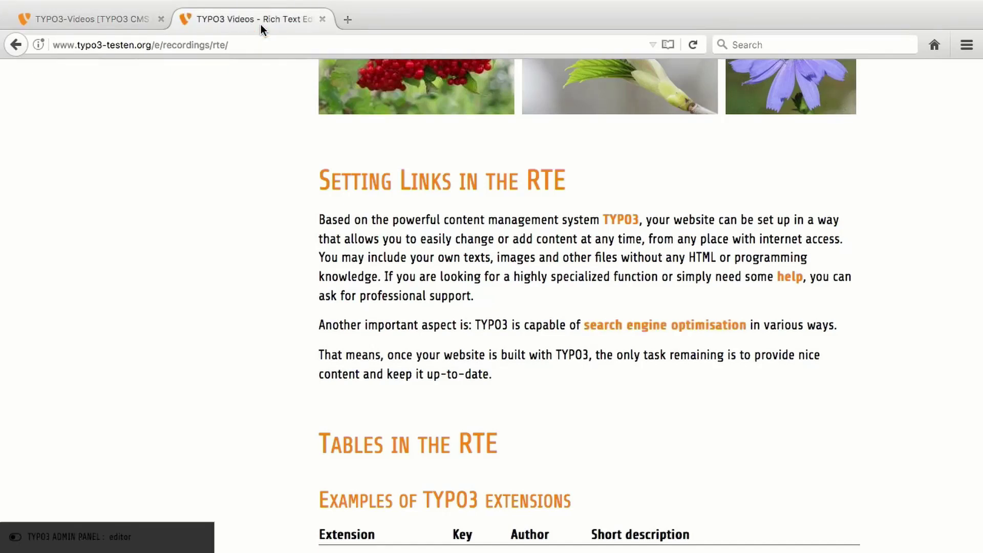
left_click(618, 326)
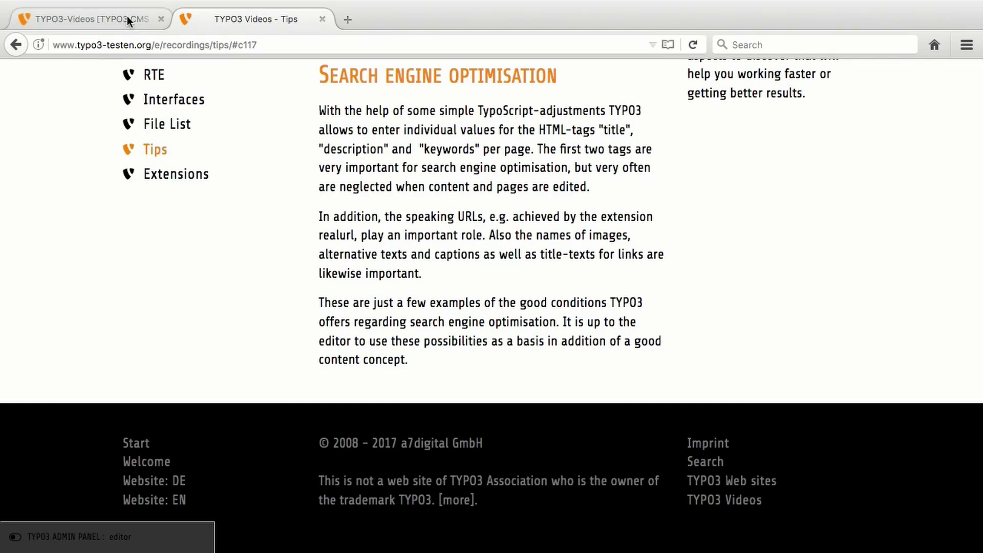
- Log out of the TYPO3 backend from the Editor user menu
left_click(127, 17)
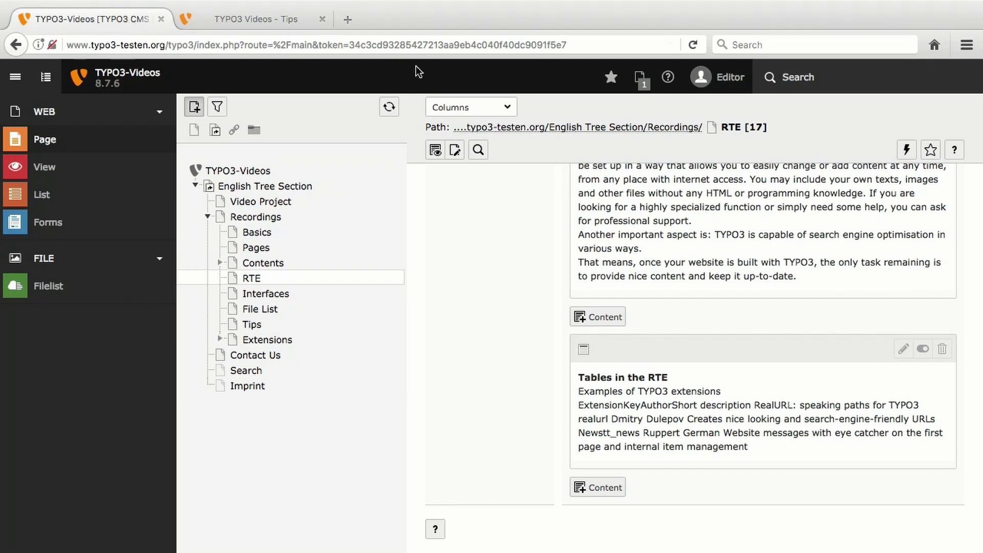
left_click(721, 82)
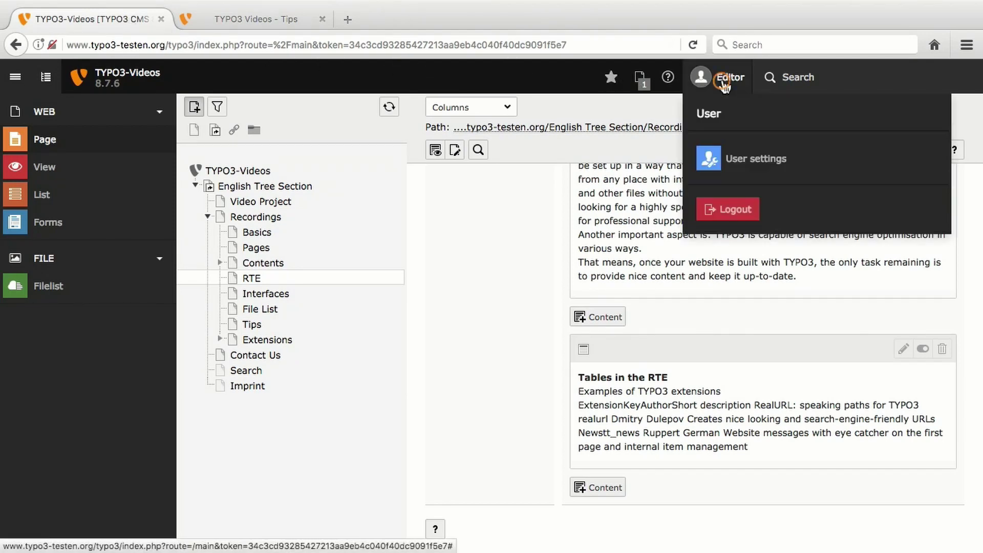
left_click(727, 210)
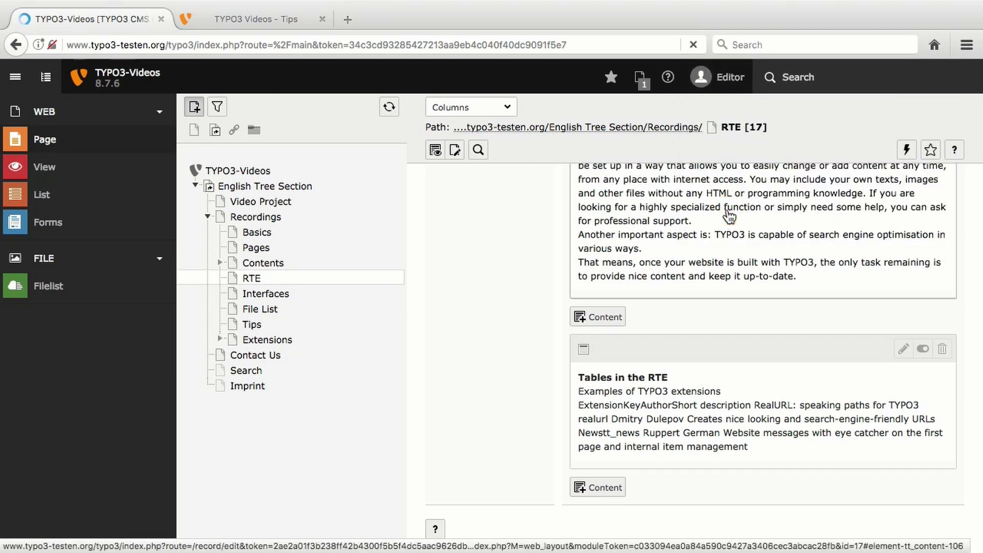